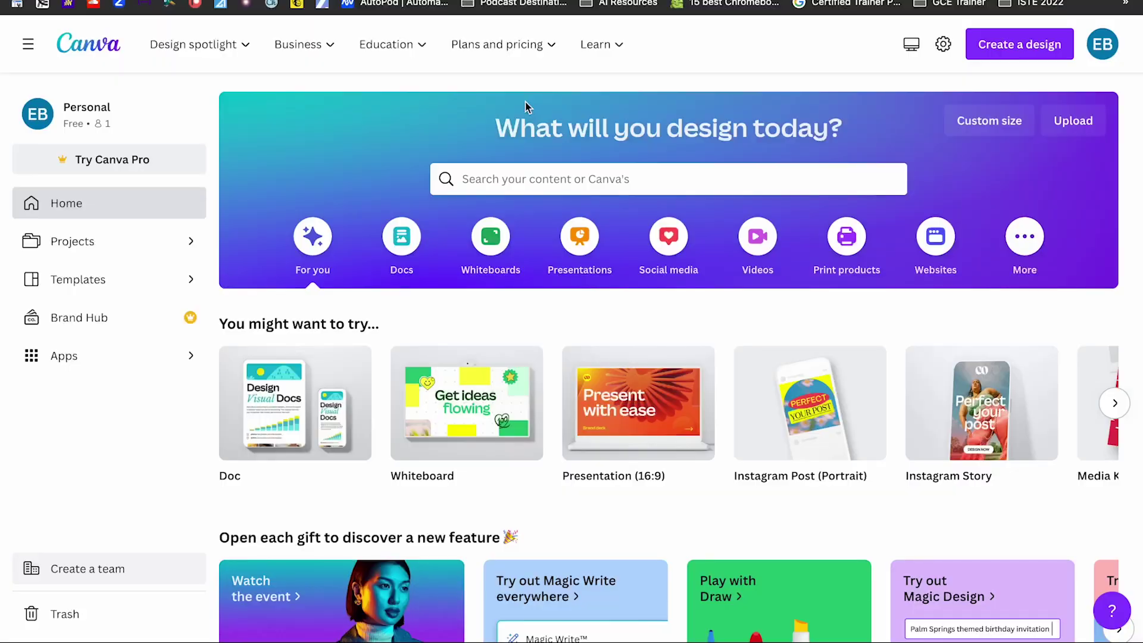
Start a new blank 1080 × 1350 px portrait Instagram post design
{"action": "left_click", "coordinate": [992, 54]}
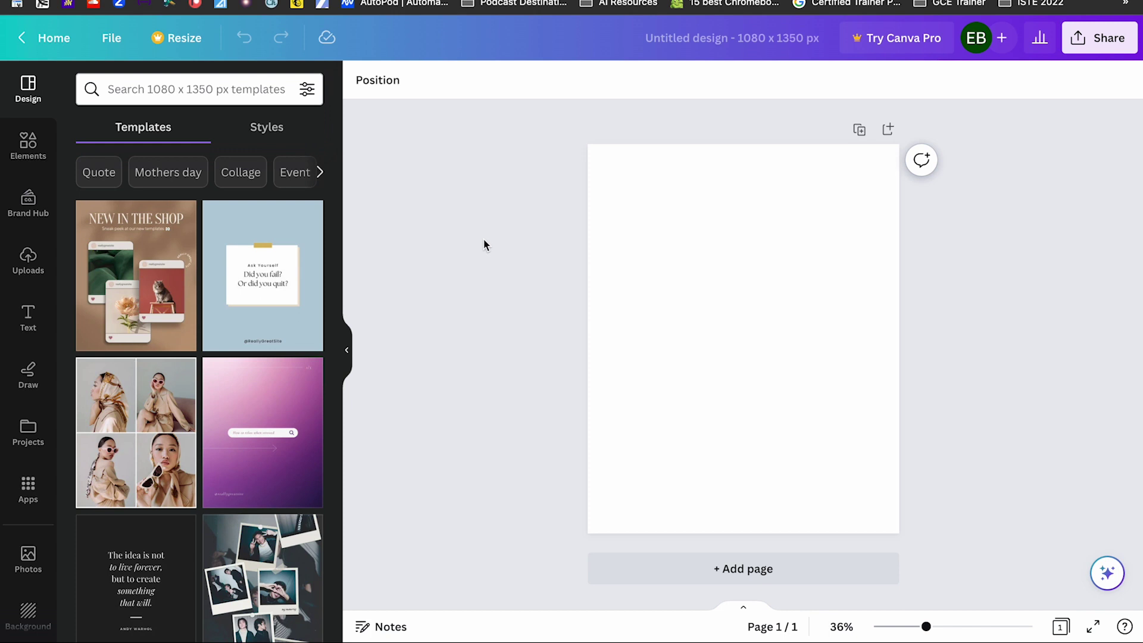
Add the gradient sky graphic found by searching 'sky' and resize it to fill the page
{"action": "left_click", "coordinate": [28, 144]}
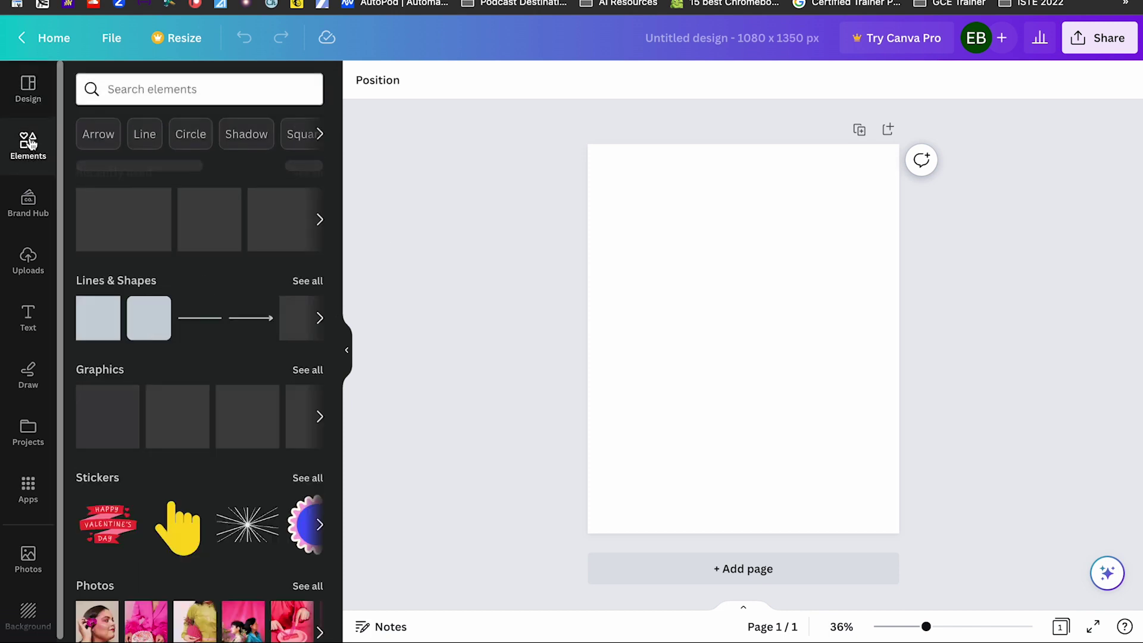
{"action": "left_click", "coordinate": [159, 86]}
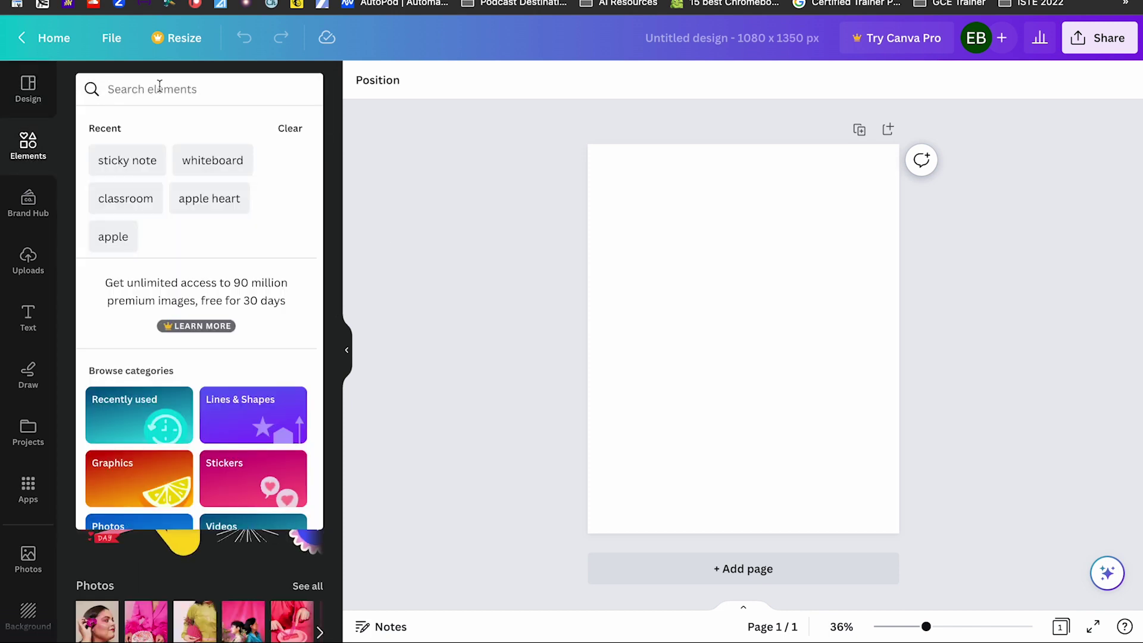
{"action": "type", "text": "sky"}
{"action": "key", "text": "Return"}
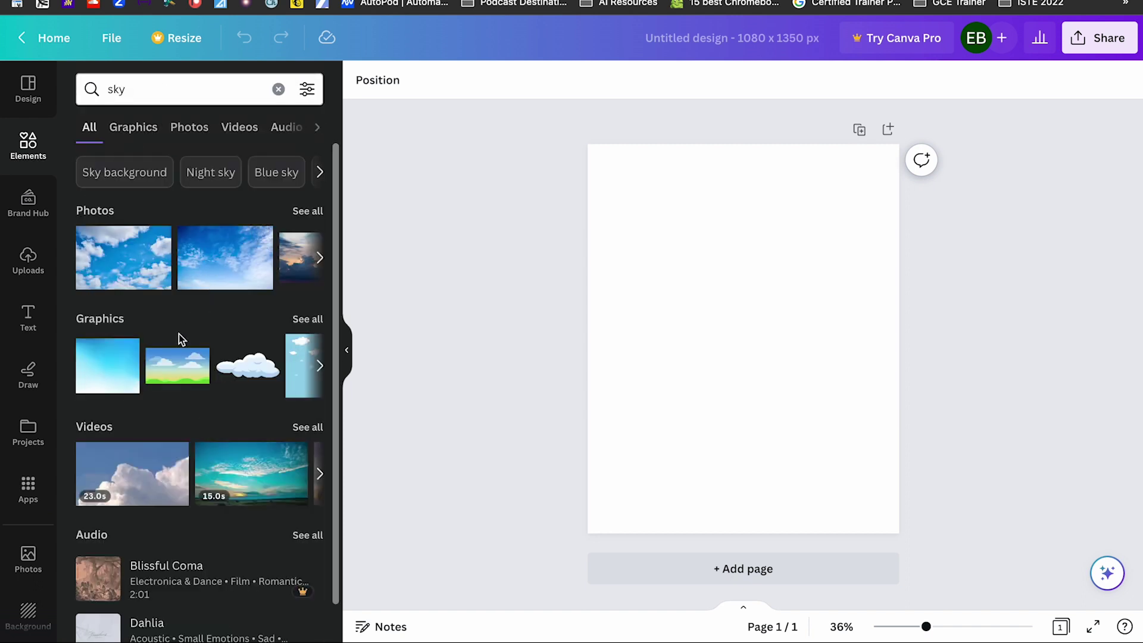
{"action": "left_click", "coordinate": [122, 375]}
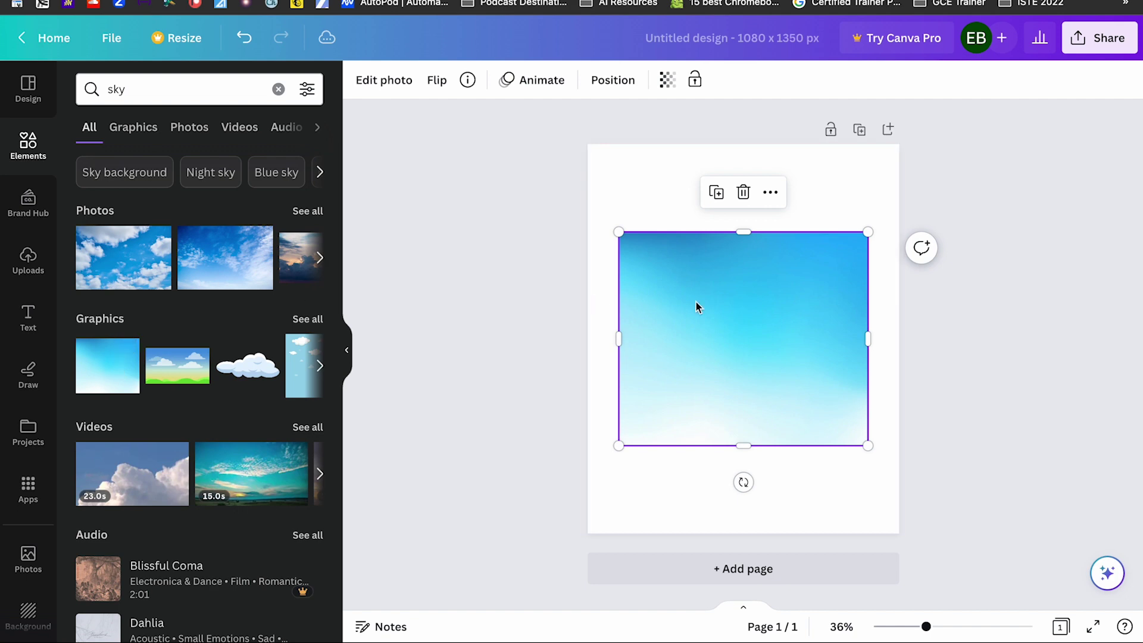
{"action": "left_click_drag", "start_coordinate": [706, 304], "coordinate": [669, 238]}
{"action": "left_click_drag", "start_coordinate": [835, 389], "coordinate": [980, 503]}
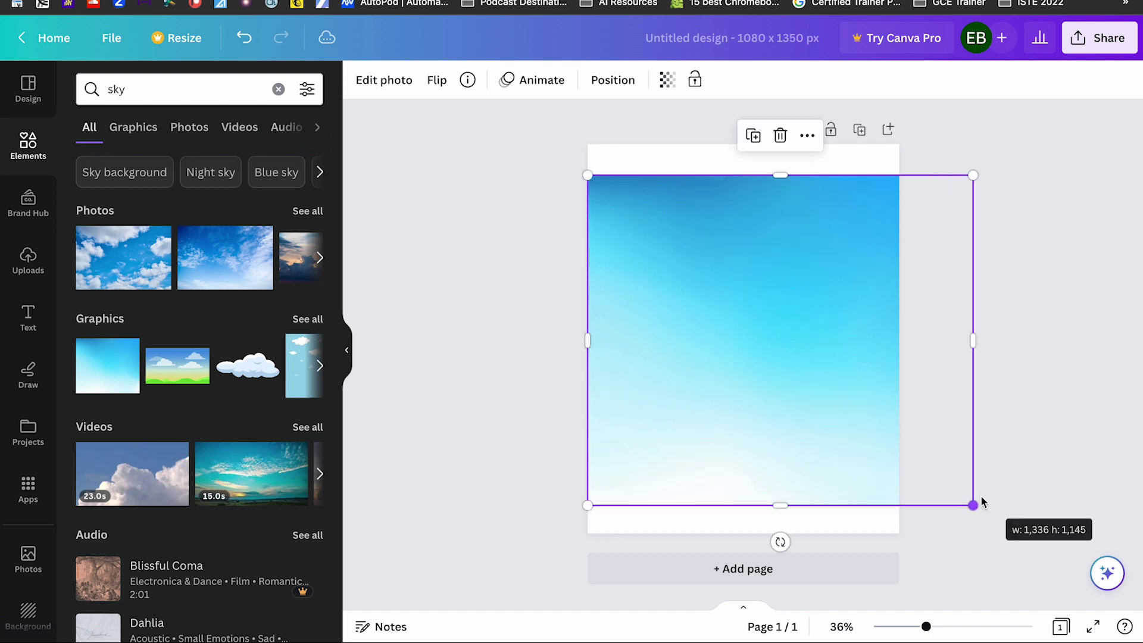
{"action": "left_click_drag", "start_coordinate": [586, 173], "coordinate": [550, 143]}
{"action": "left_click_drag", "start_coordinate": [744, 325], "coordinate": [724, 324]}
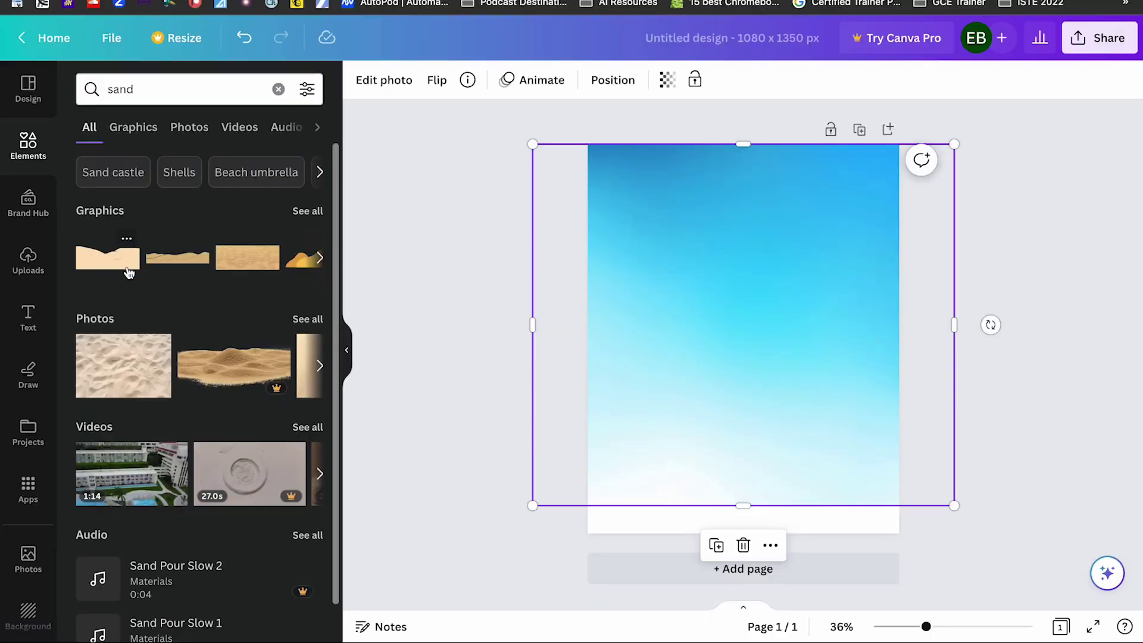
Add the sand dune graphic and stretch it across the bottom of the page
{"action": "left_click", "coordinate": [126, 272]}
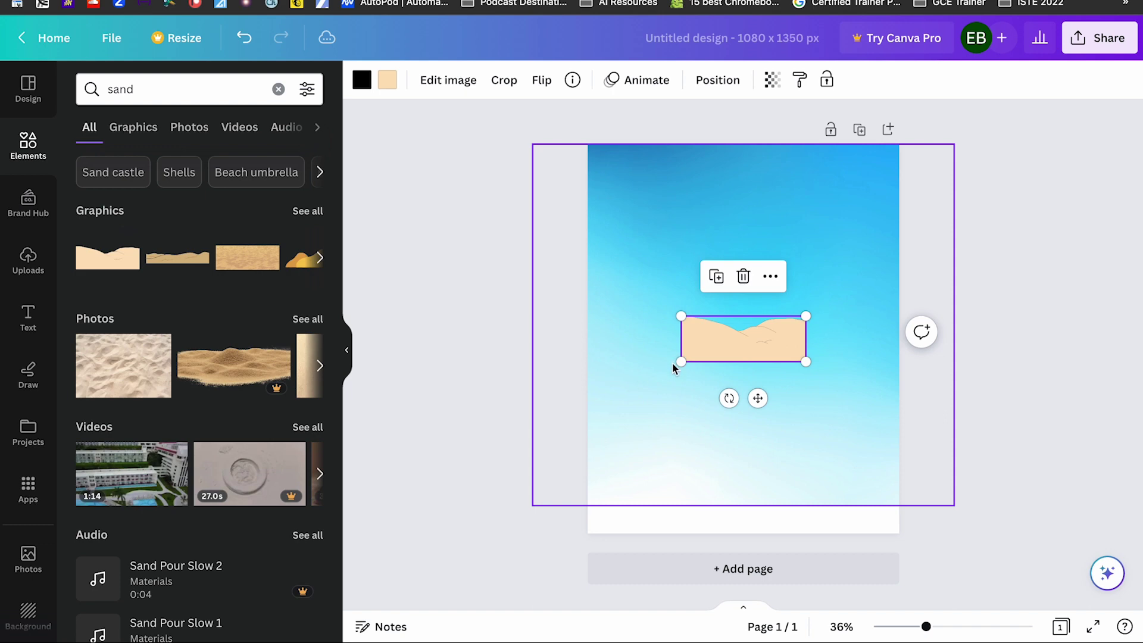
{"action": "left_click_drag", "start_coordinate": [681, 361], "coordinate": [480, 435]}
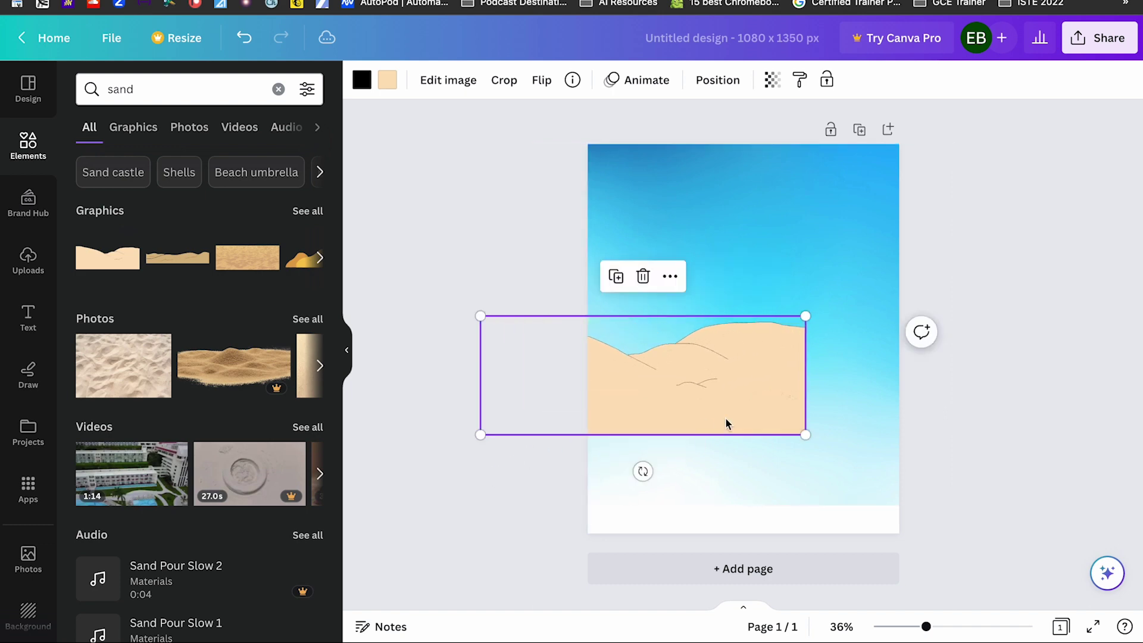
{"action": "left_click_drag", "start_coordinate": [726, 423], "coordinate": [844, 436]}
{"action": "left_click_drag", "start_coordinate": [798, 391], "coordinate": [791, 483]}
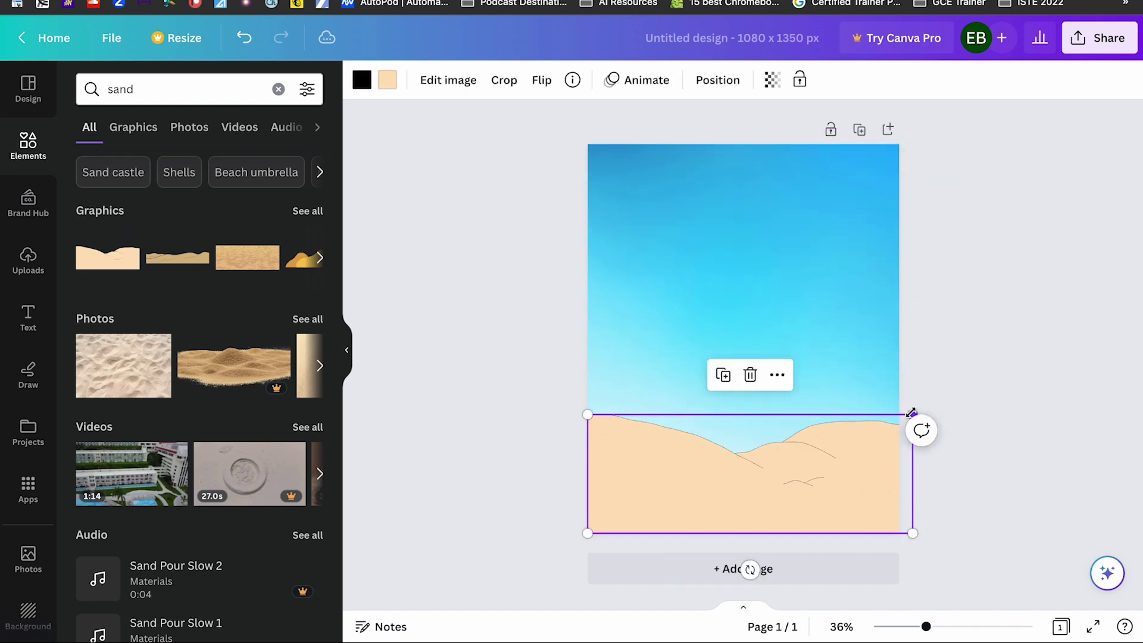
{"action": "left_click_drag", "start_coordinate": [910, 411], "coordinate": [980, 380]}
{"action": "left_click", "coordinate": [986, 334]}
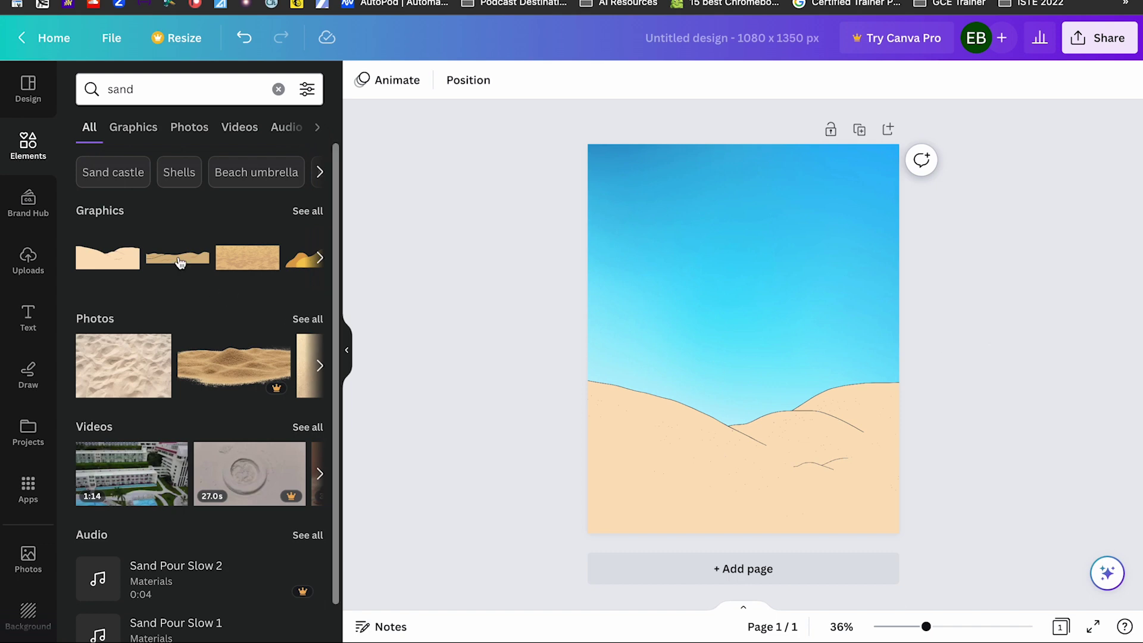
{"action": "left_click", "coordinate": [148, 87]}
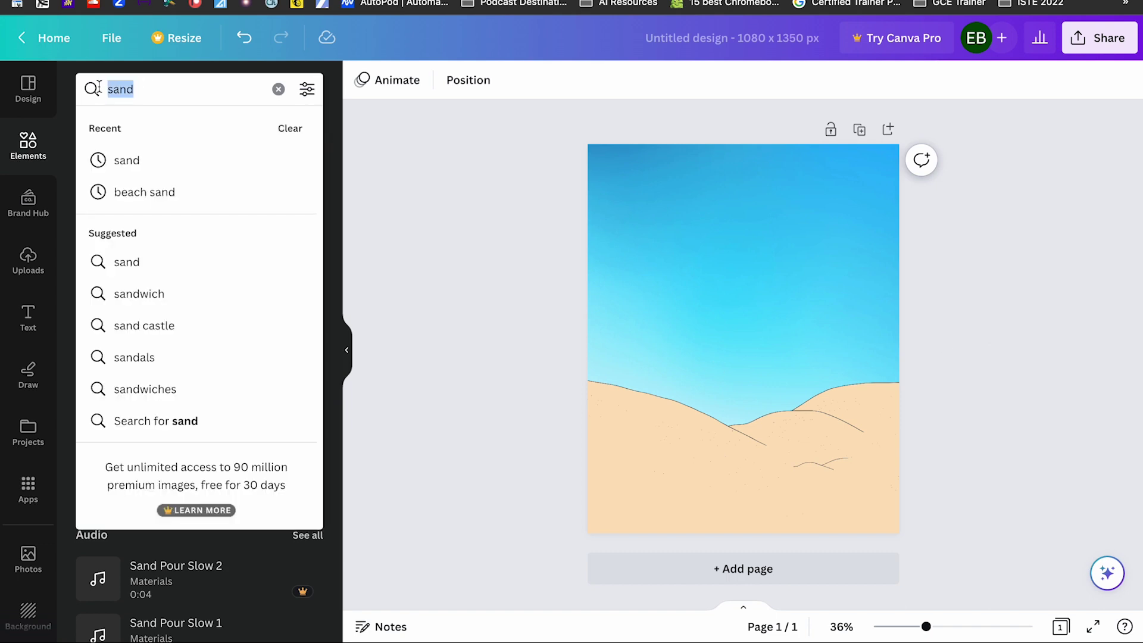
Add the striped 'umbrella' graphic, enlarge it, tilt it slightly clockwise and plant it on the left
{"action": "type", "text": "umbrella"}
{"action": "key", "text": "Return"}
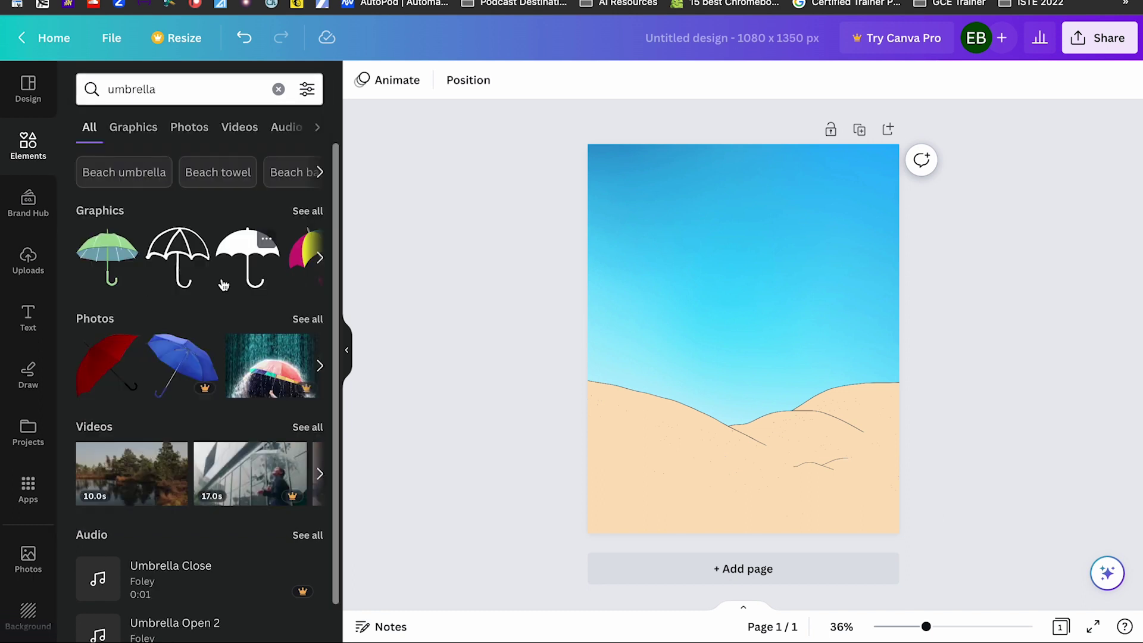
{"action": "left_click", "coordinate": [141, 130]}
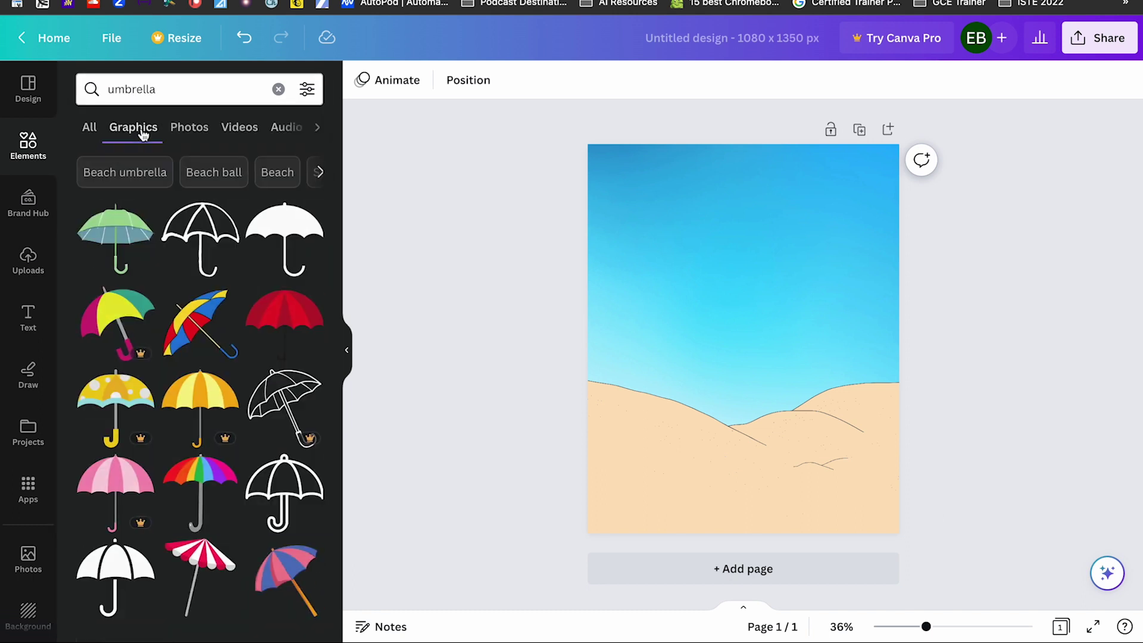
{"action": "scroll", "coordinate": [239, 370], "scroll_direction": "down", "scroll_amount": 2}
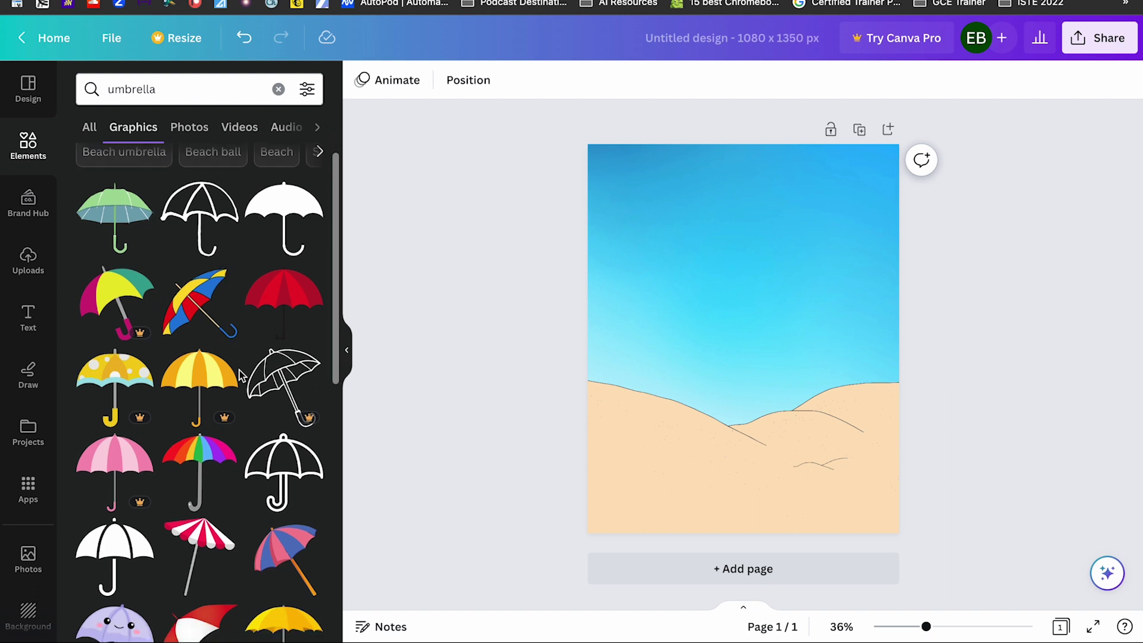
{"action": "left_click", "coordinate": [285, 439]}
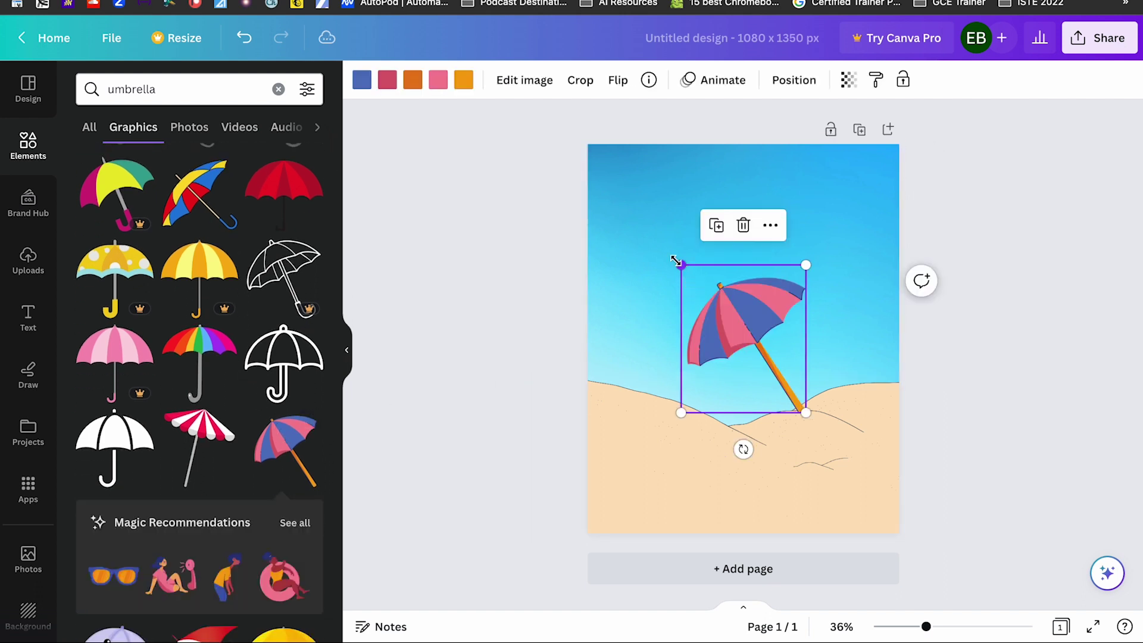
{"action": "left_click_drag", "start_coordinate": [677, 262], "coordinate": [601, 170]}
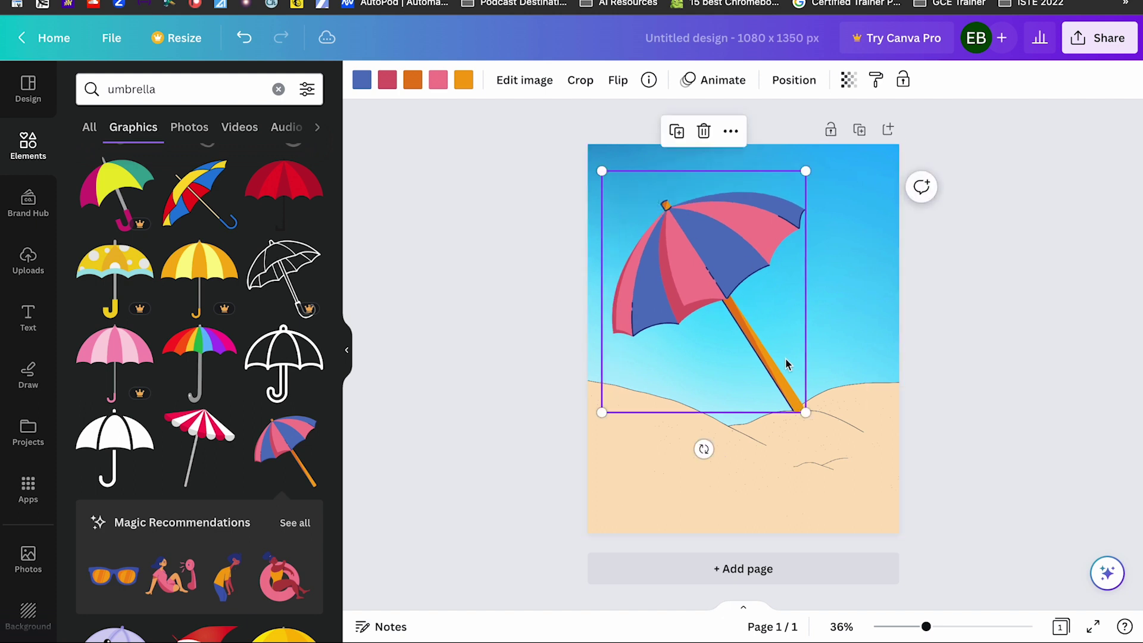
{"action": "mouse_move", "coordinate": [772, 358]}
{"action": "left_mouse_down"}
{"action": "mouse_move", "coordinate": [759, 355]}
{"action": "mouse_move", "coordinate": [760, 334]}
{"action": "mouse_move", "coordinate": [760, 357]}
{"action": "left_mouse_up"}
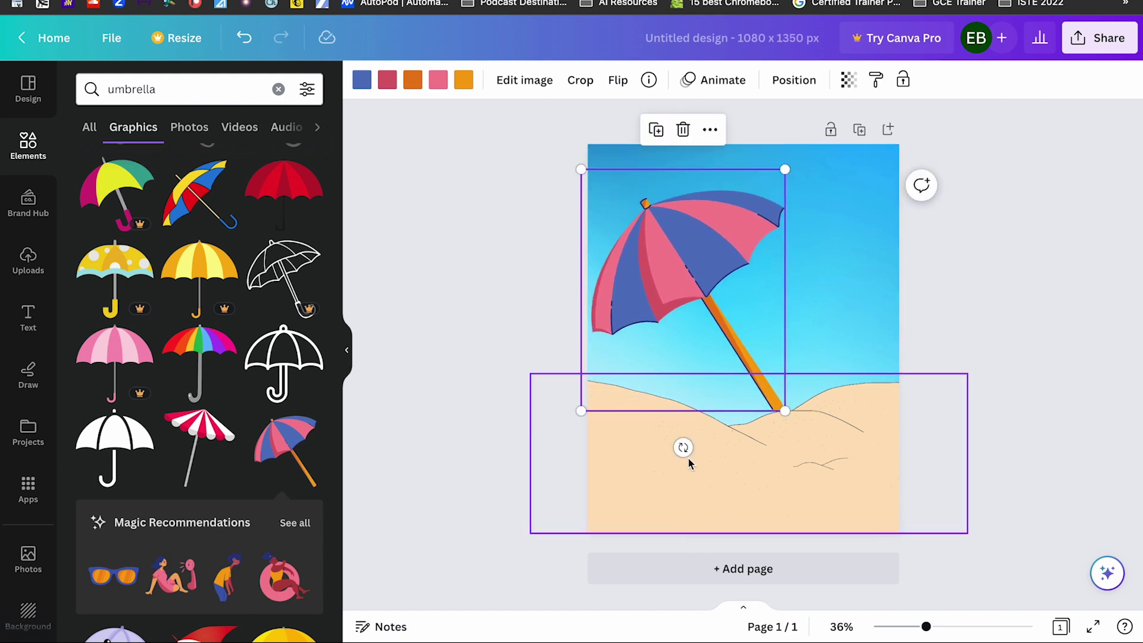
{"action": "left_click_drag", "start_coordinate": [683, 447], "coordinate": [668, 447]}
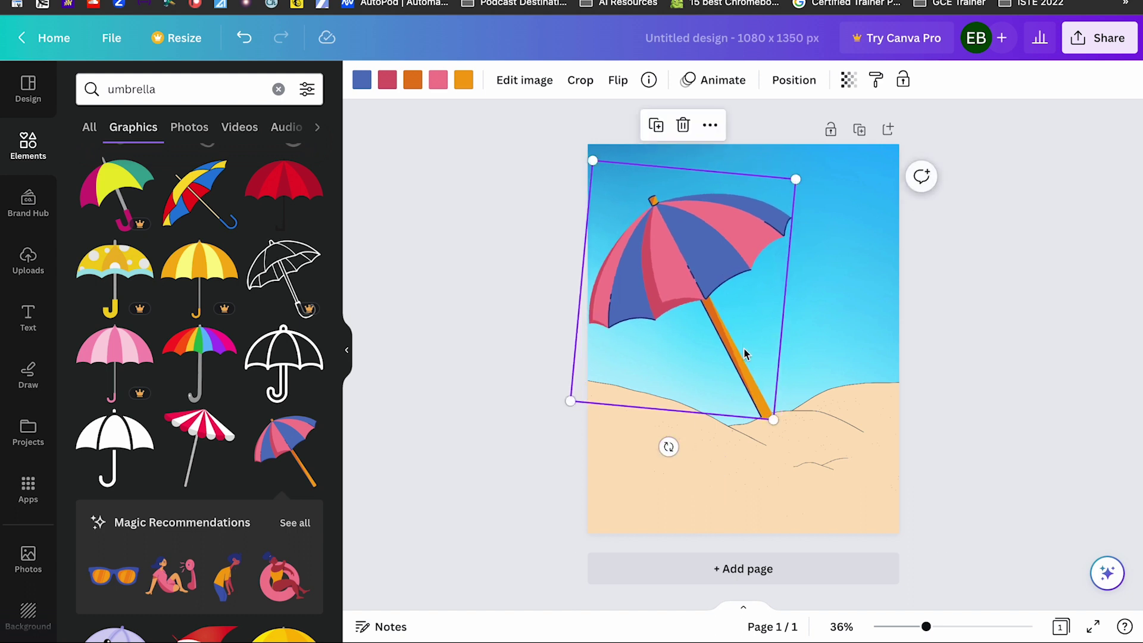
{"action": "left_click_drag", "start_coordinate": [736, 345], "coordinate": [699, 372]}
{"action": "left_click", "coordinate": [1026, 376]}
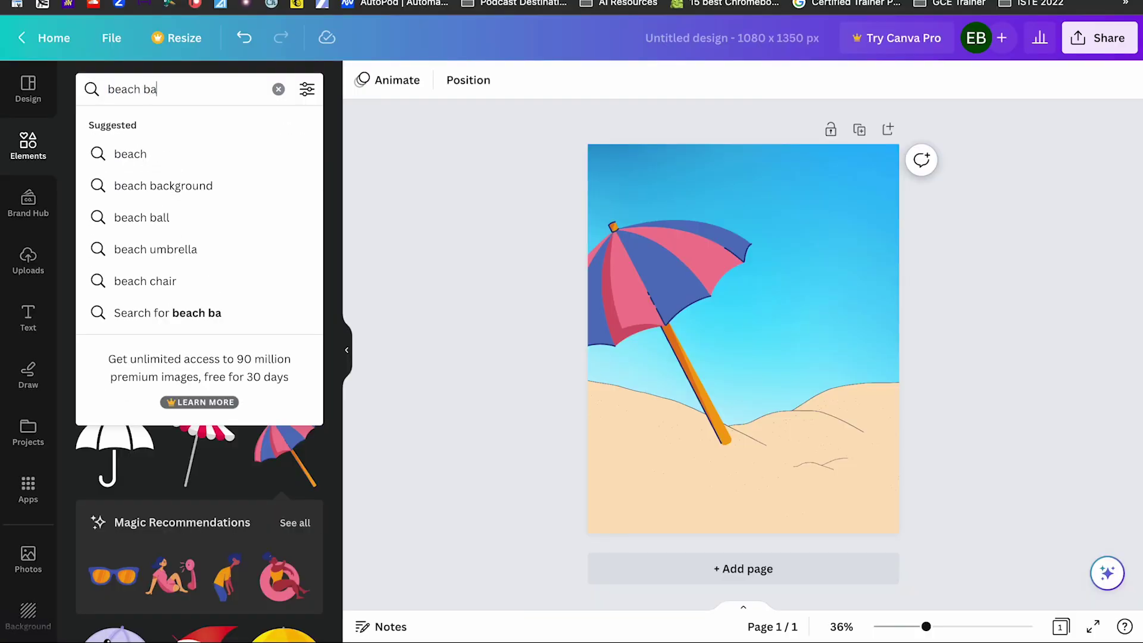
Search 'beach ball sunglasses' and place a shrunken multicoloured beach ball beside the umbrella pole
{"action": "type", "text": " sungla"}
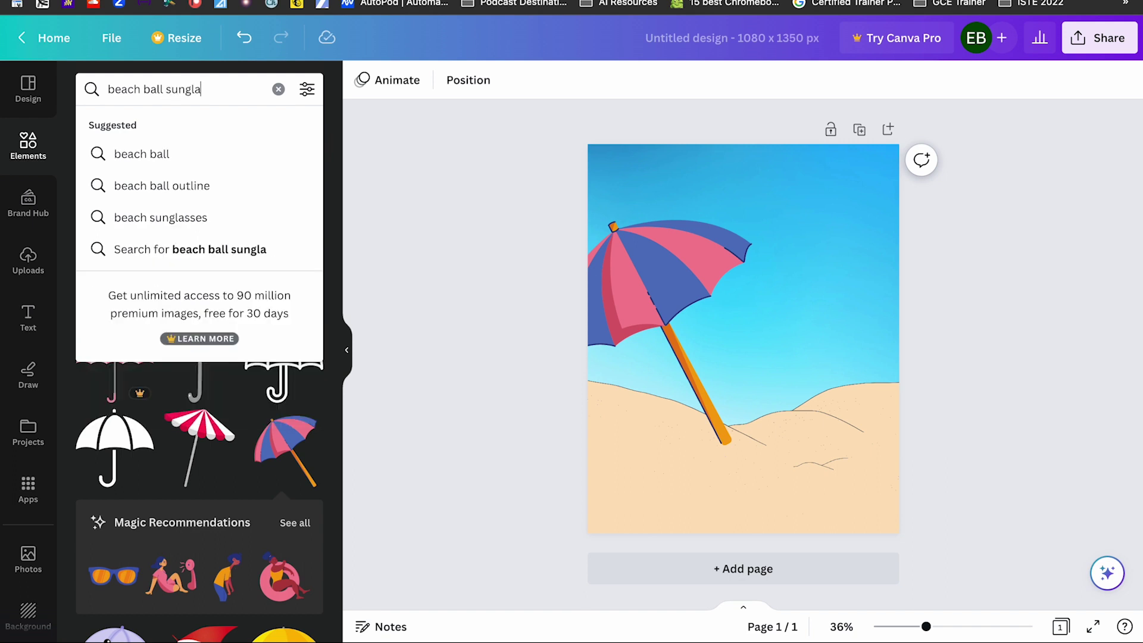
{"action": "type", "text": "sses"}
{"action": "key", "text": "Return"}
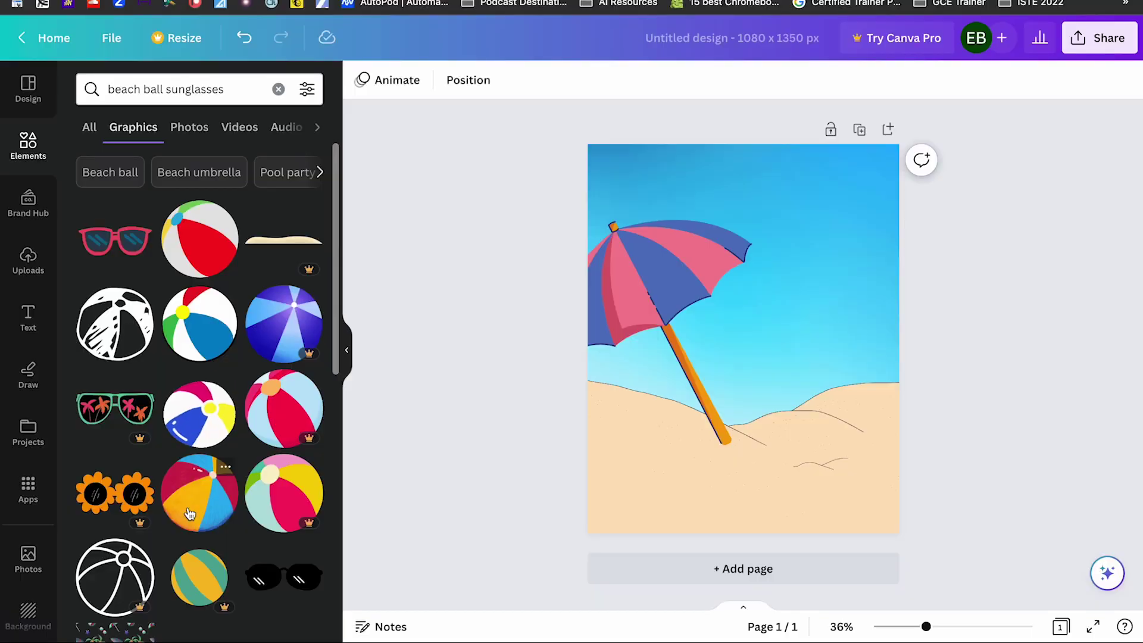
{"action": "left_click", "coordinate": [190, 513]}
{"action": "left_click_drag", "start_coordinate": [779, 337], "coordinate": [784, 376]}
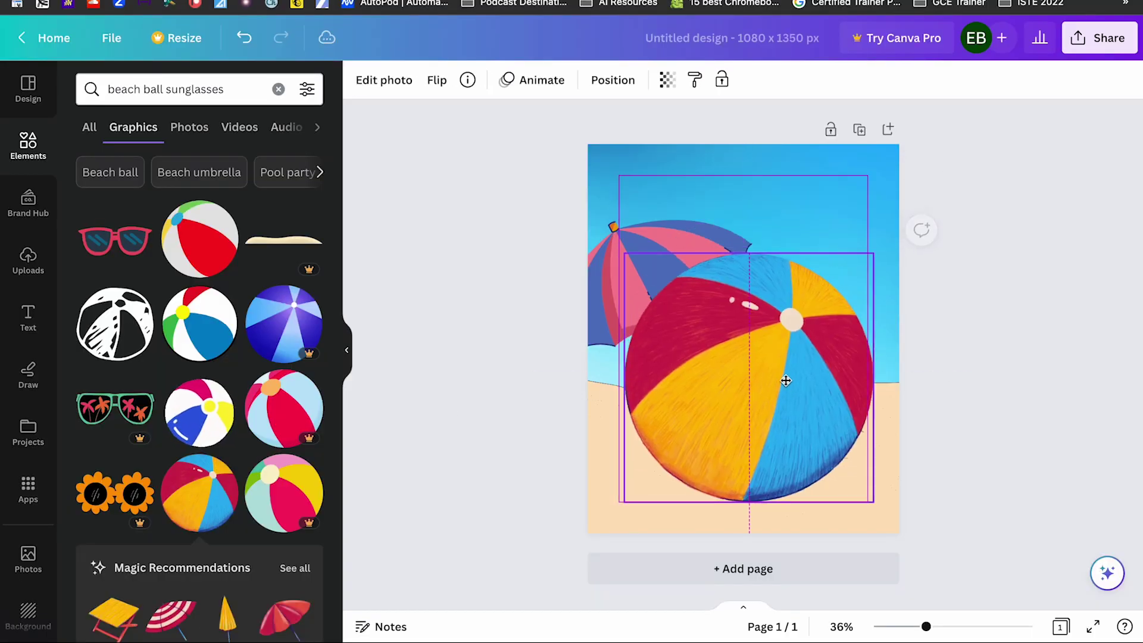
{"action": "left_click_drag", "start_coordinate": [872, 255], "coordinate": [732, 390]}
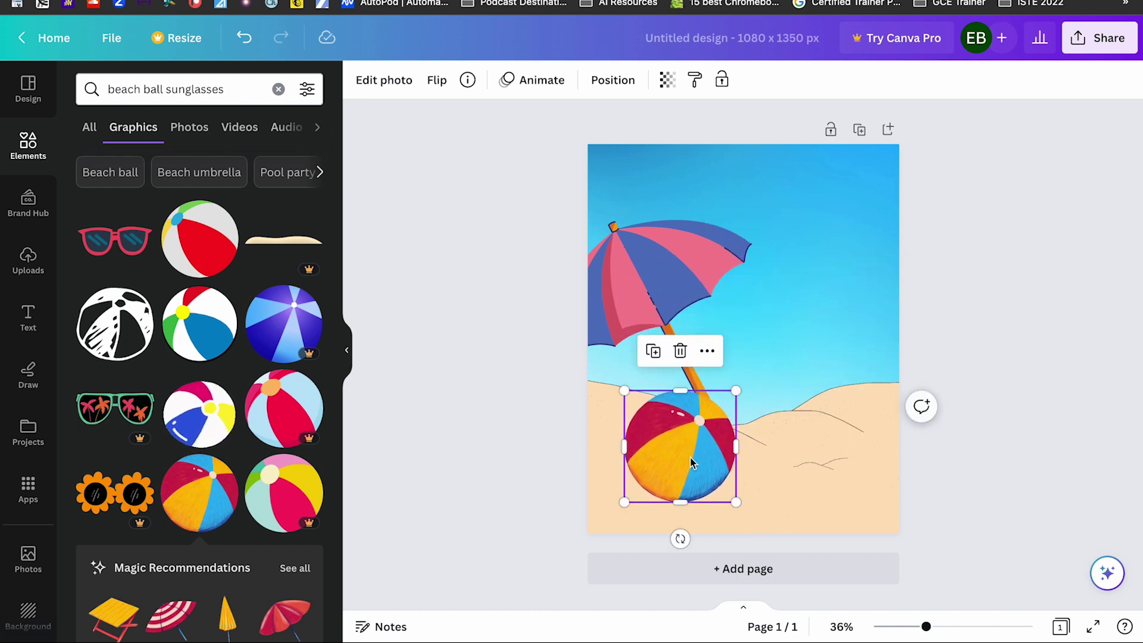
{"action": "left_click_drag", "start_coordinate": [699, 450], "coordinate": [775, 389]}
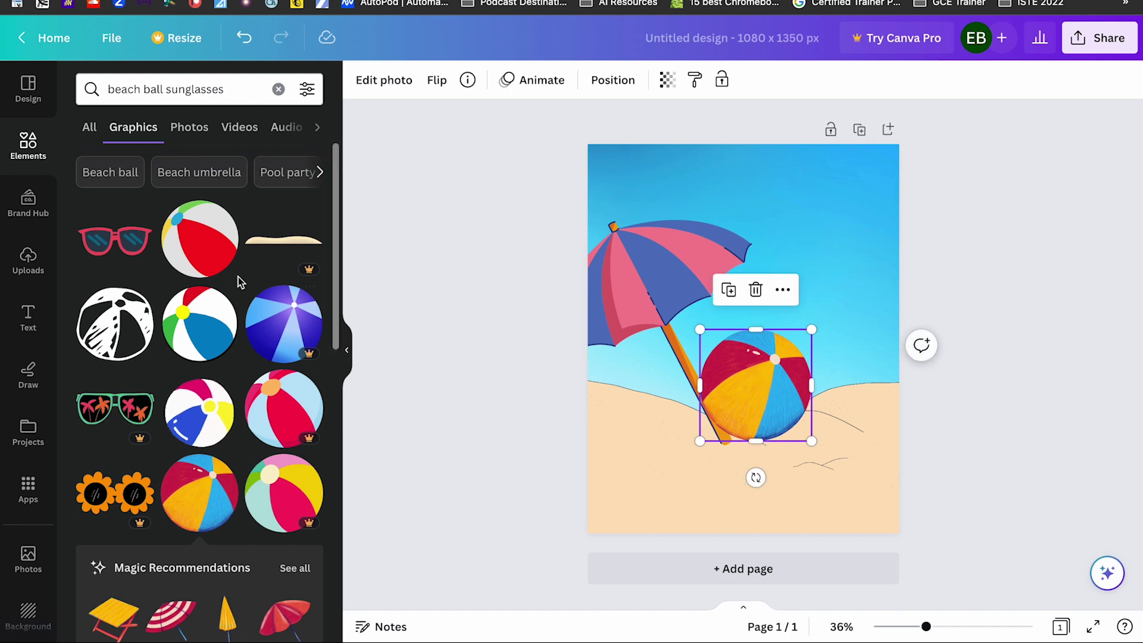
Add the red sunglasses onto the beach ball, tilted about 24° and enlarged
{"action": "left_click", "coordinate": [116, 245]}
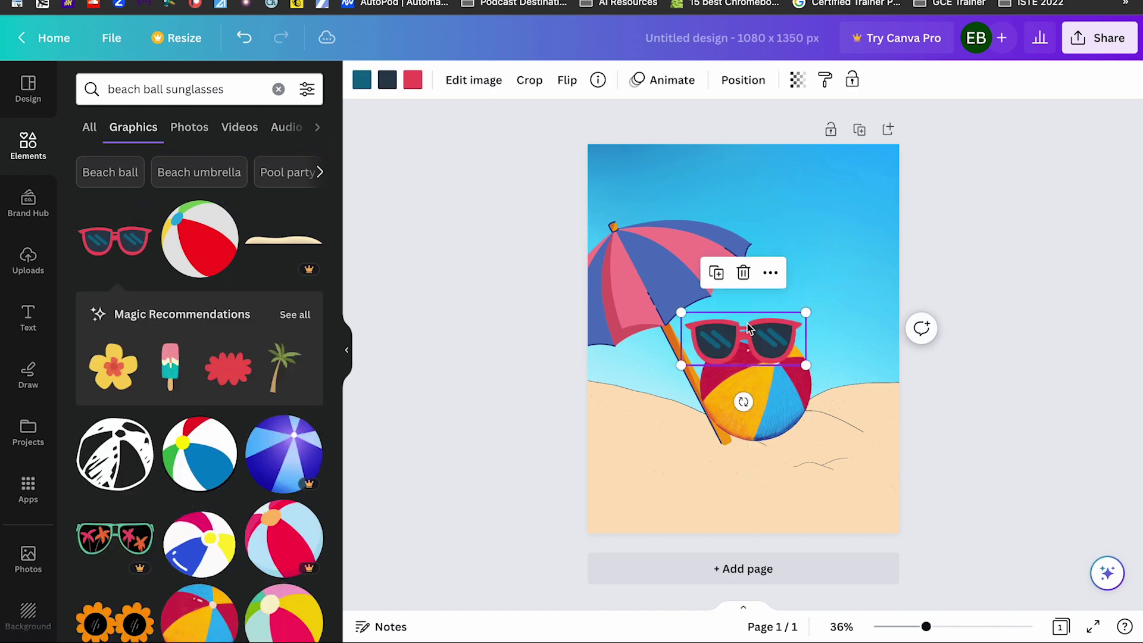
{"action": "left_click_drag", "start_coordinate": [748, 329], "coordinate": [779, 335]}
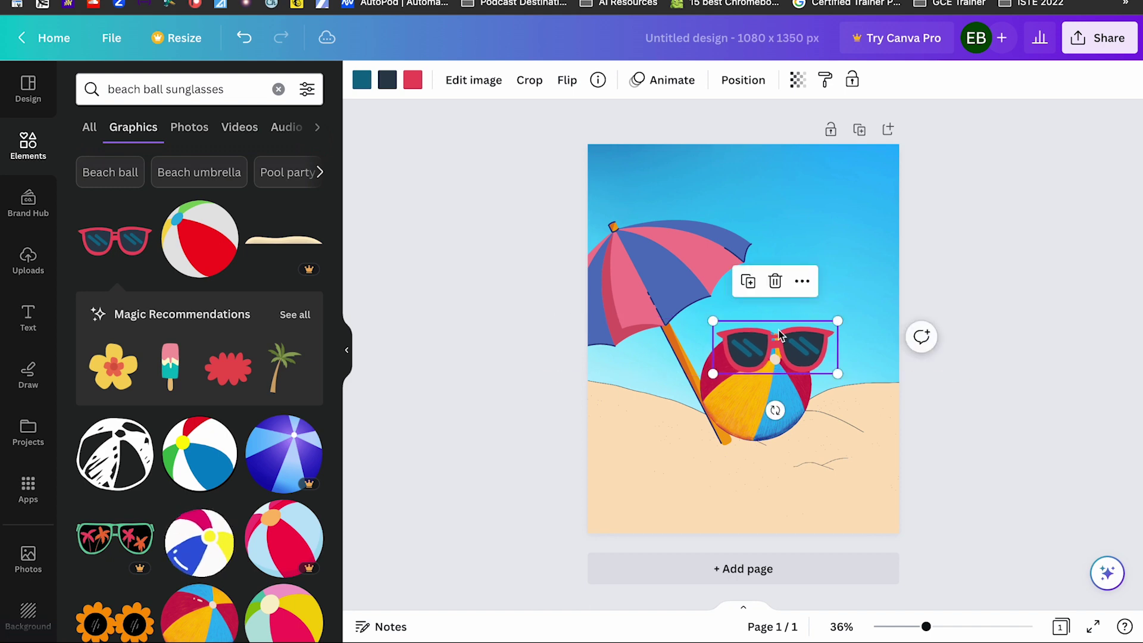
{"action": "left_click_drag", "start_coordinate": [773, 409], "coordinate": [748, 404]}
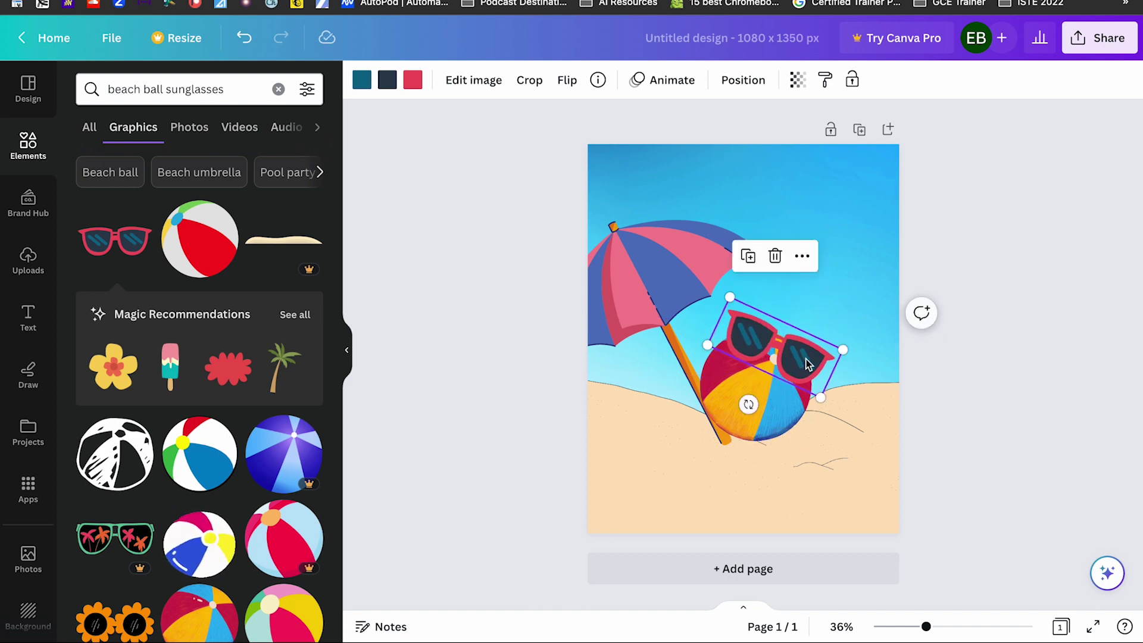
{"action": "left_click_drag", "start_coordinate": [806, 366], "coordinate": [806, 374]}
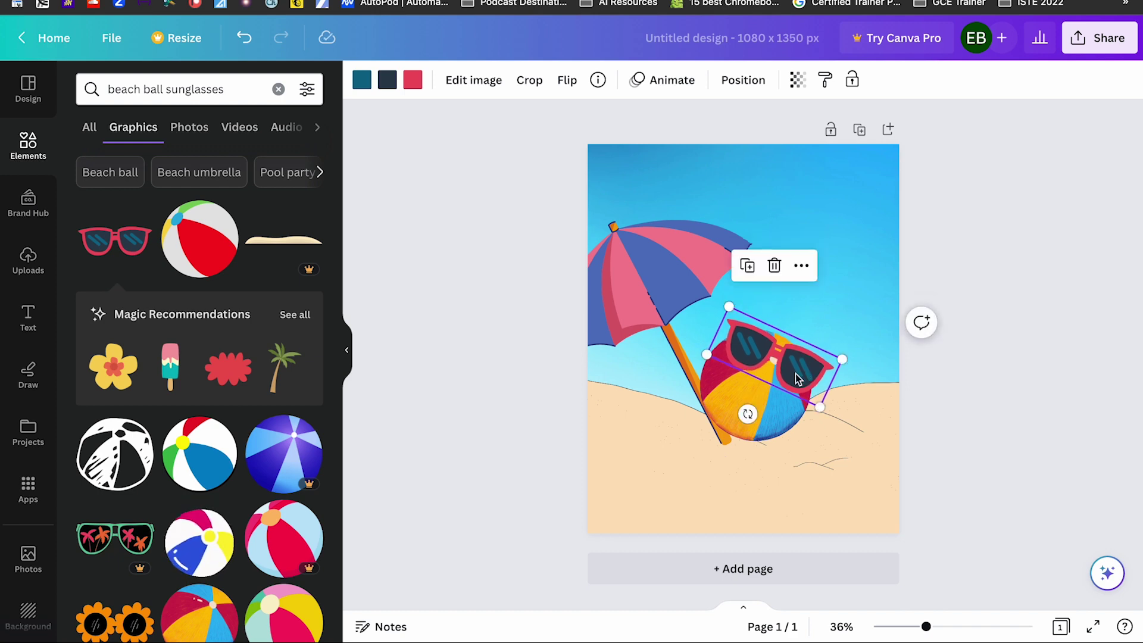
{"action": "left_click", "coordinate": [1082, 344]}
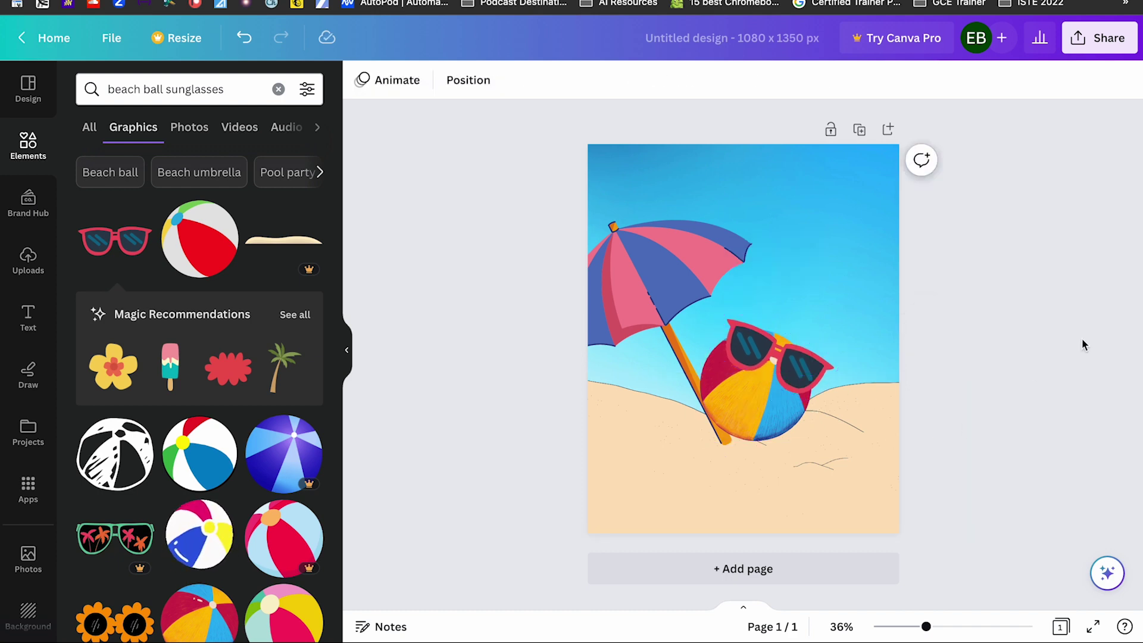
{"action": "left_click", "coordinate": [819, 402]}
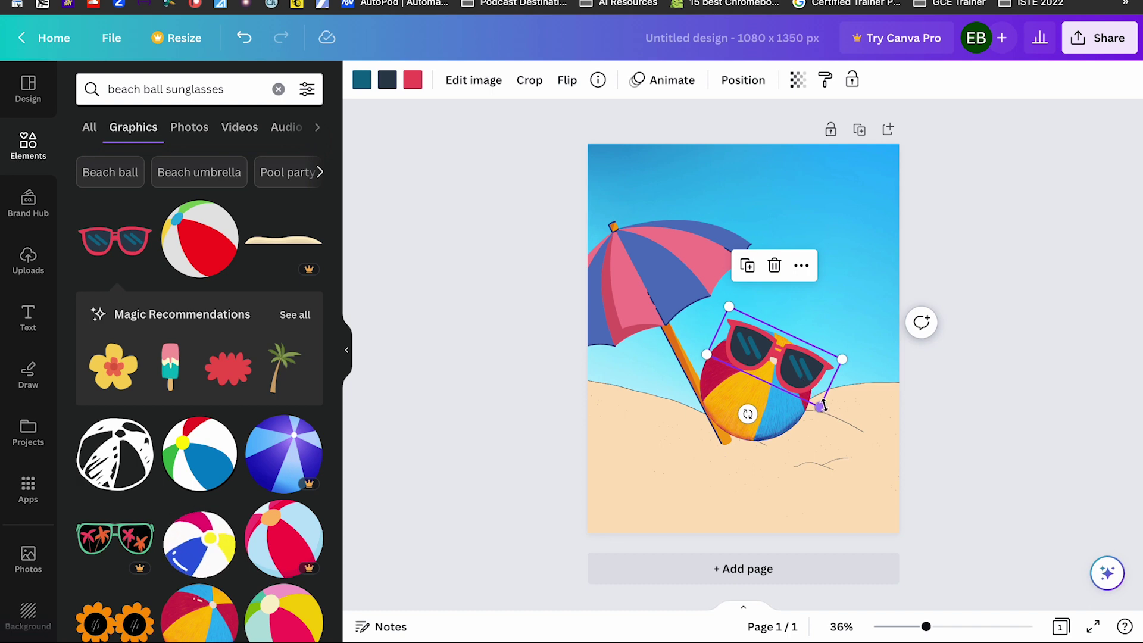
{"action": "left_click_drag", "start_coordinate": [820, 407], "coordinate": [830, 419]}
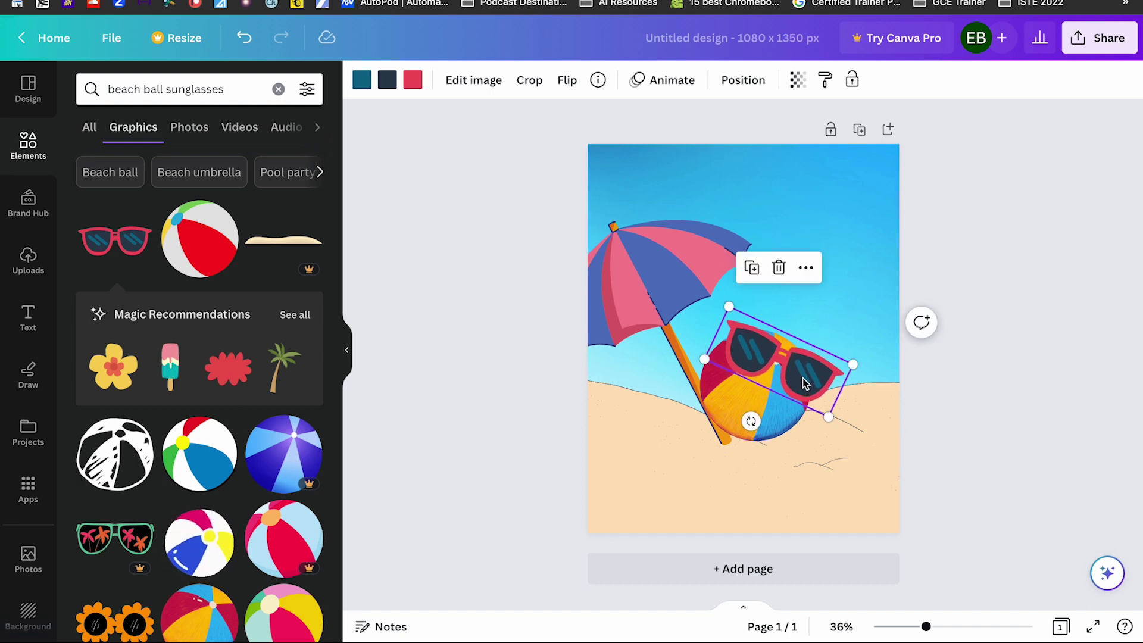
{"action": "left_click_drag", "start_coordinate": [807, 381], "coordinate": [804, 375]}
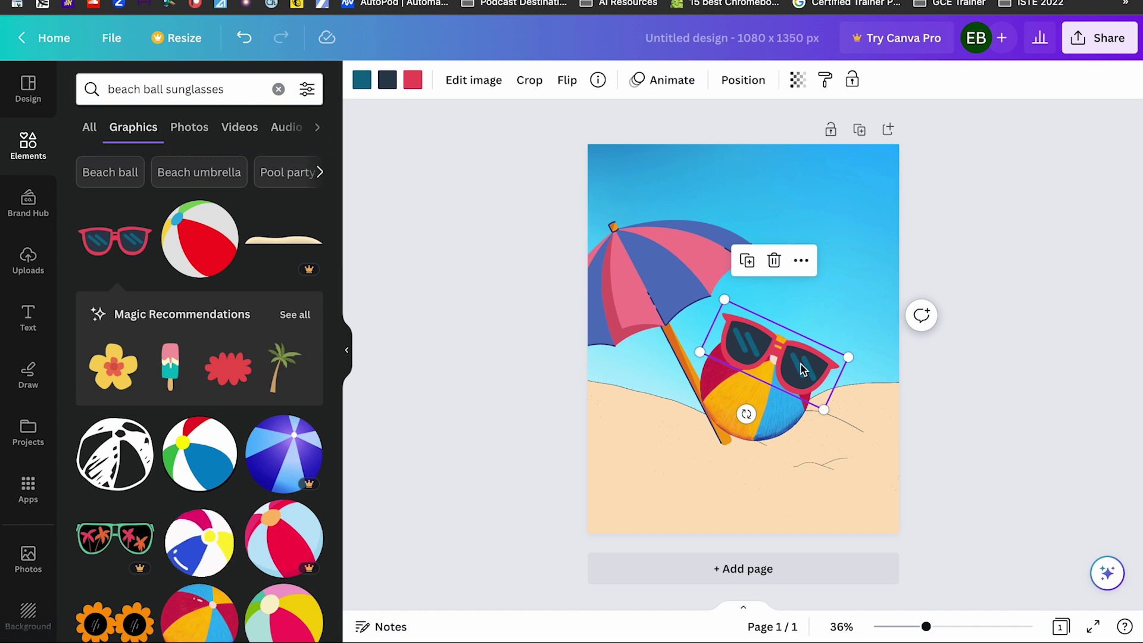
{"action": "left_click", "coordinate": [767, 415], "text": "shift"}
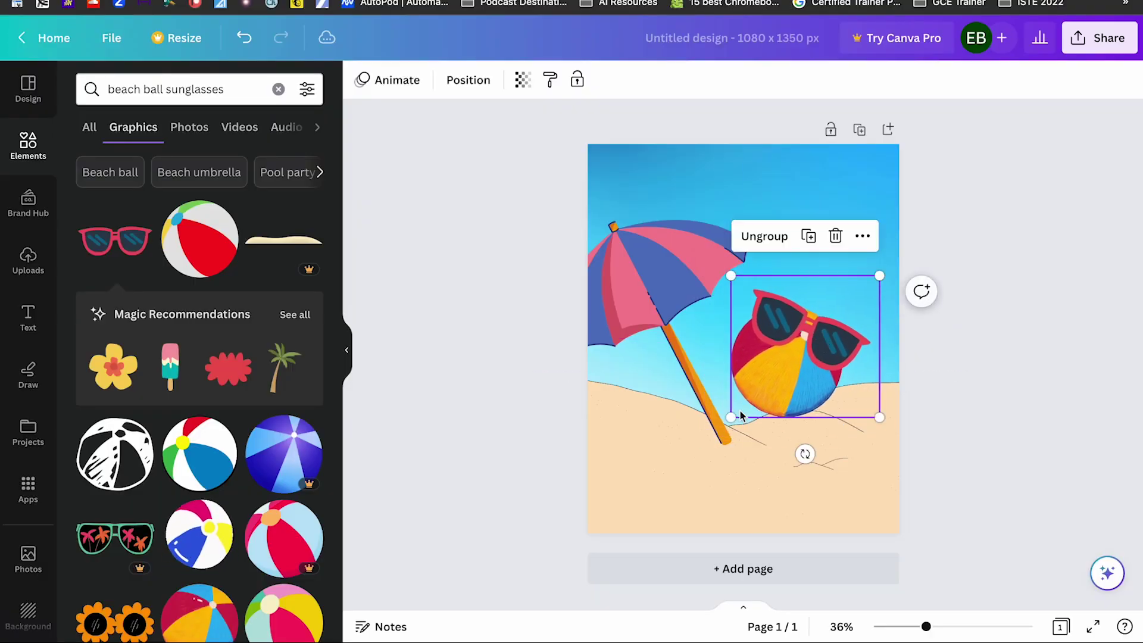
Enlarge the ball-and-sunglasses group to about 620 × 591, adjusting its rotation and the ball's position
{"action": "left_click_drag", "start_coordinate": [732, 416], "coordinate": [696, 459]}
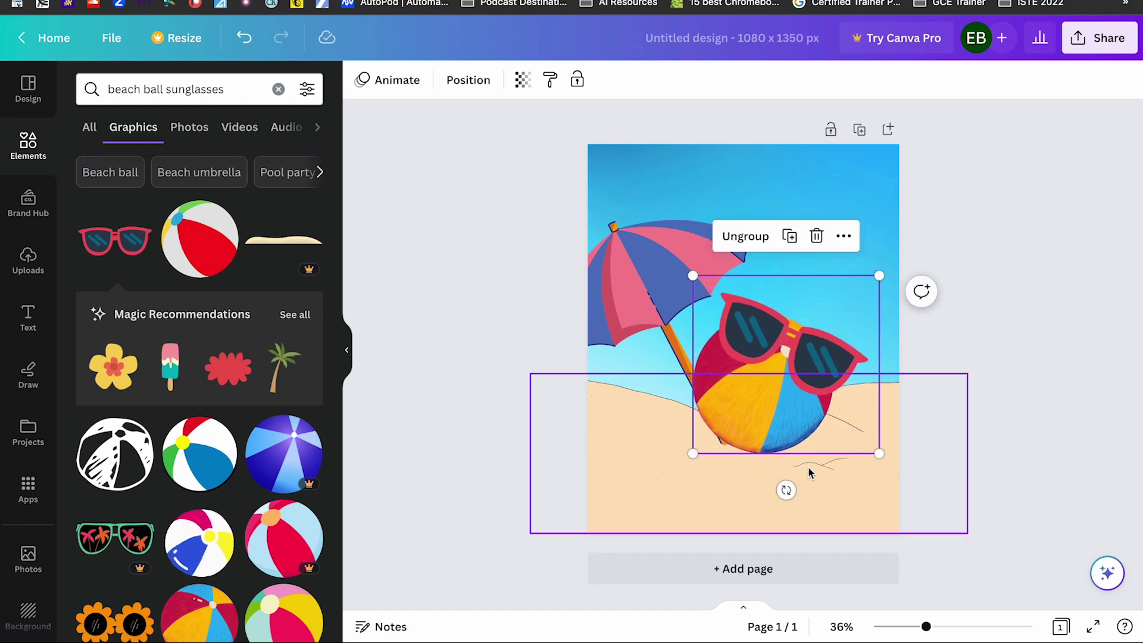
{"action": "mouse_move", "coordinate": [786, 489]}
{"action": "left_mouse_down"}
{"action": "mouse_move", "coordinate": [855, 474]}
{"action": "mouse_move", "coordinate": [785, 481]}
{"action": "left_mouse_up"}
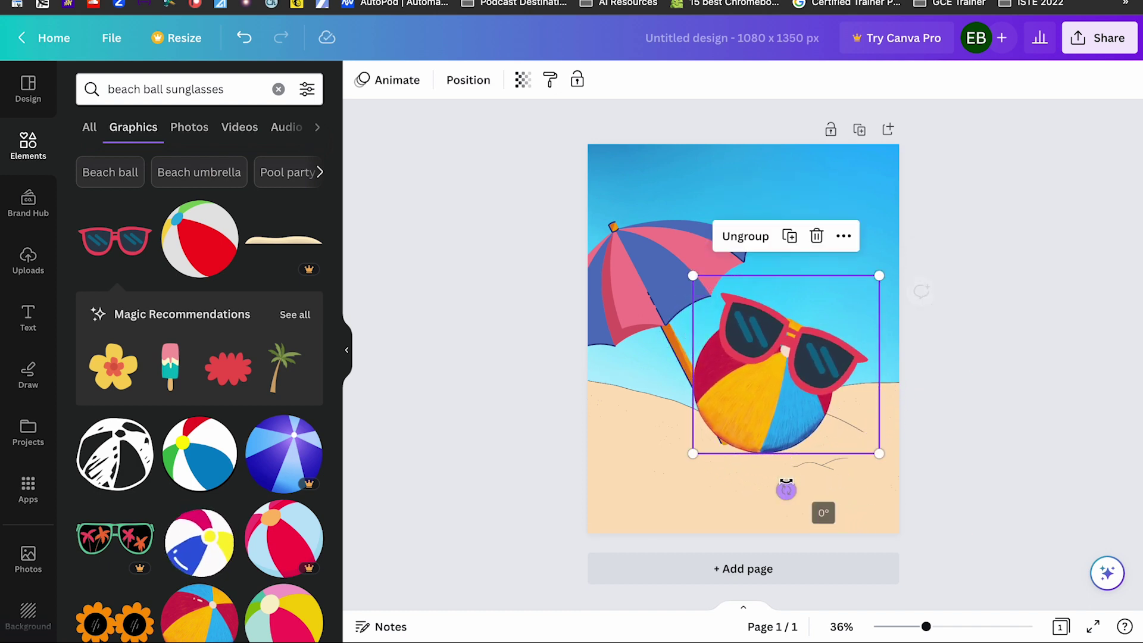
{"action": "left_click", "coordinate": [800, 406]}
{"action": "left_click_drag", "start_coordinate": [801, 406], "coordinate": [818, 429]}
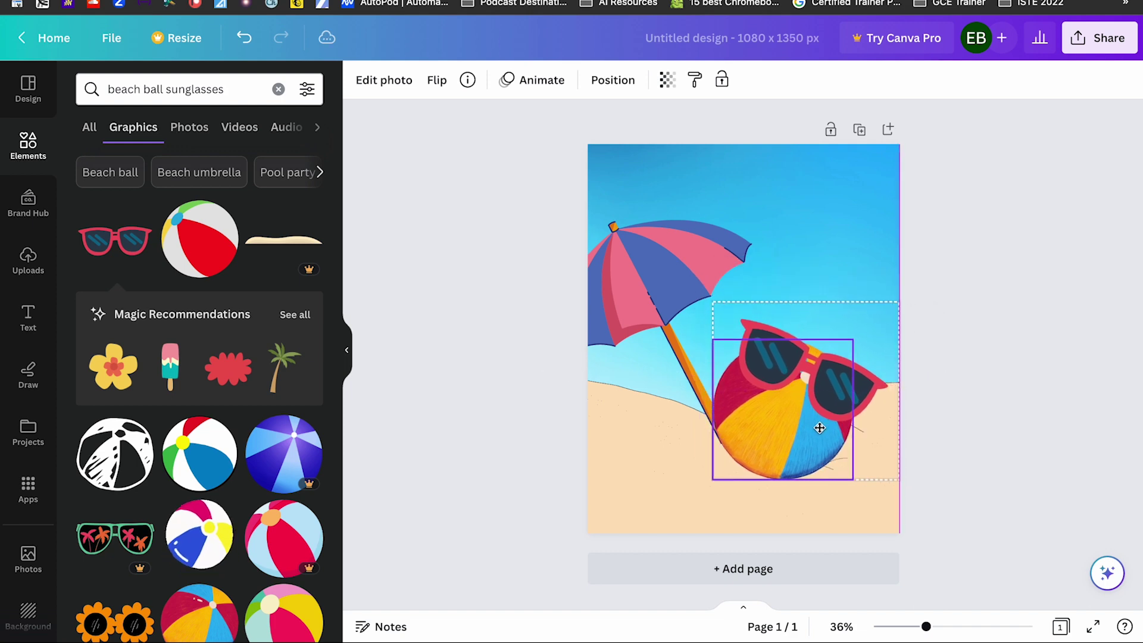
Ungroup the beach ball and sunglasses and move both up together
{"action": "double_click", "coordinate": [819, 426]}
{"action": "left_click", "coordinate": [838, 320]}
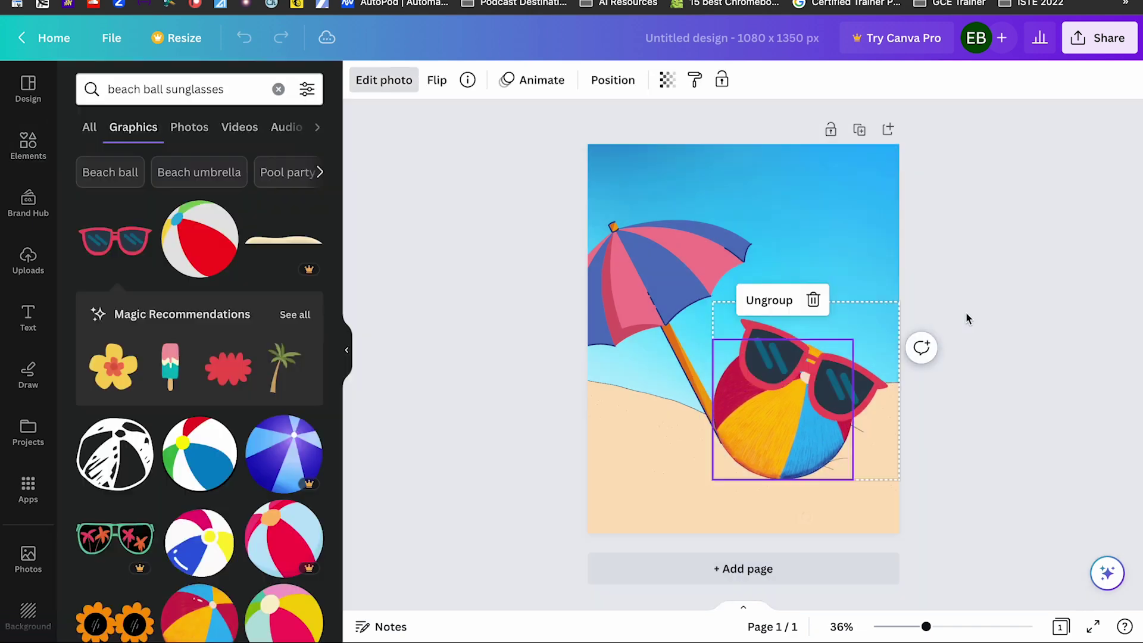
{"action": "left_click", "coordinate": [795, 403]}
{"action": "left_click", "coordinate": [746, 412]}
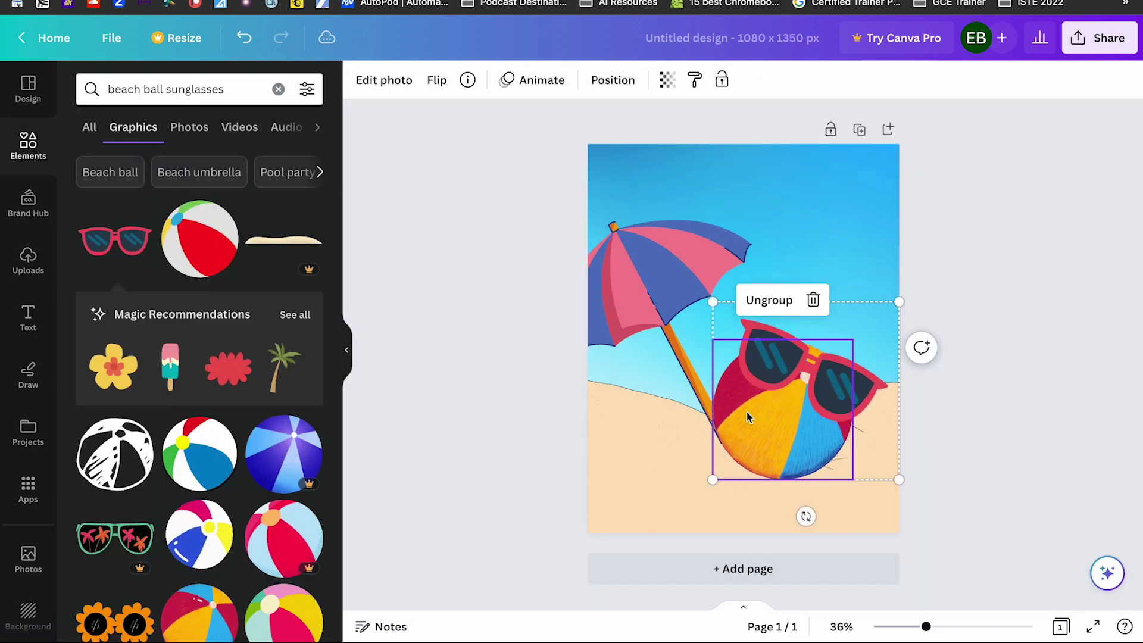
{"action": "left_click", "coordinate": [764, 298]}
{"action": "left_click_drag", "start_coordinate": [830, 376], "coordinate": [855, 331]}
{"action": "left_click", "coordinate": [957, 364]}
Regroup the ball and sunglasses and move the group down-left toward the umbrella pole
{"action": "left_click", "coordinate": [796, 393], "text": "shift"}
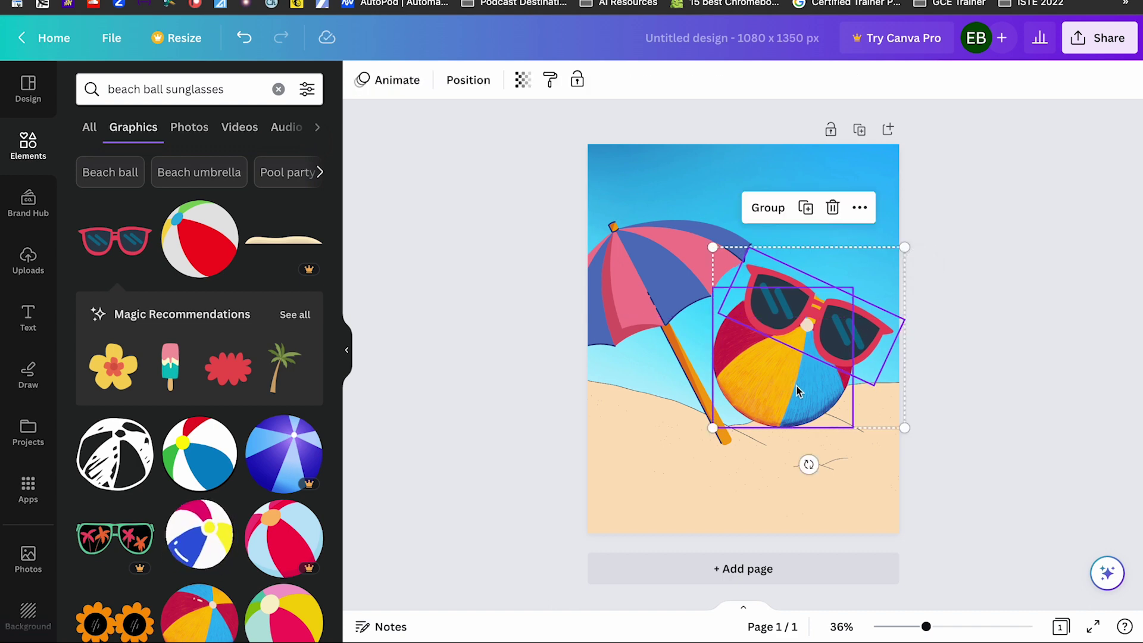
{"action": "left_click", "coordinate": [771, 212]}
{"action": "left_click_drag", "start_coordinate": [808, 331], "coordinate": [798, 371]}
Enlarge the umbrella and send the ball-and-sunglasses group backward behind its pole
{"action": "left_click", "coordinate": [634, 263]}
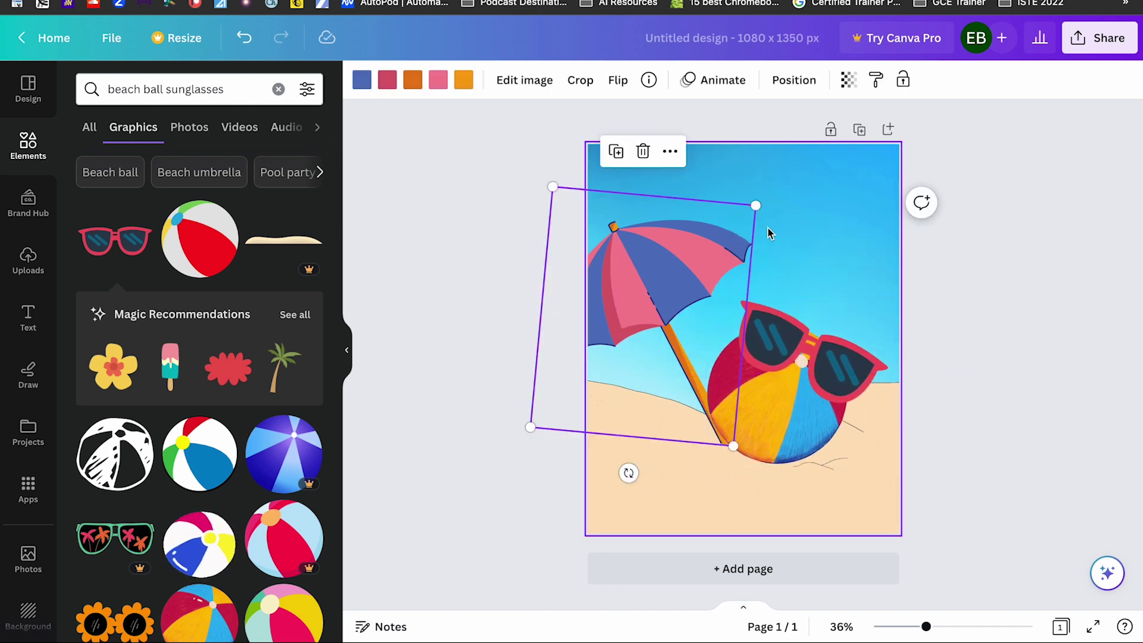
{"action": "left_click_drag", "start_coordinate": [756, 205], "coordinate": [793, 171]}
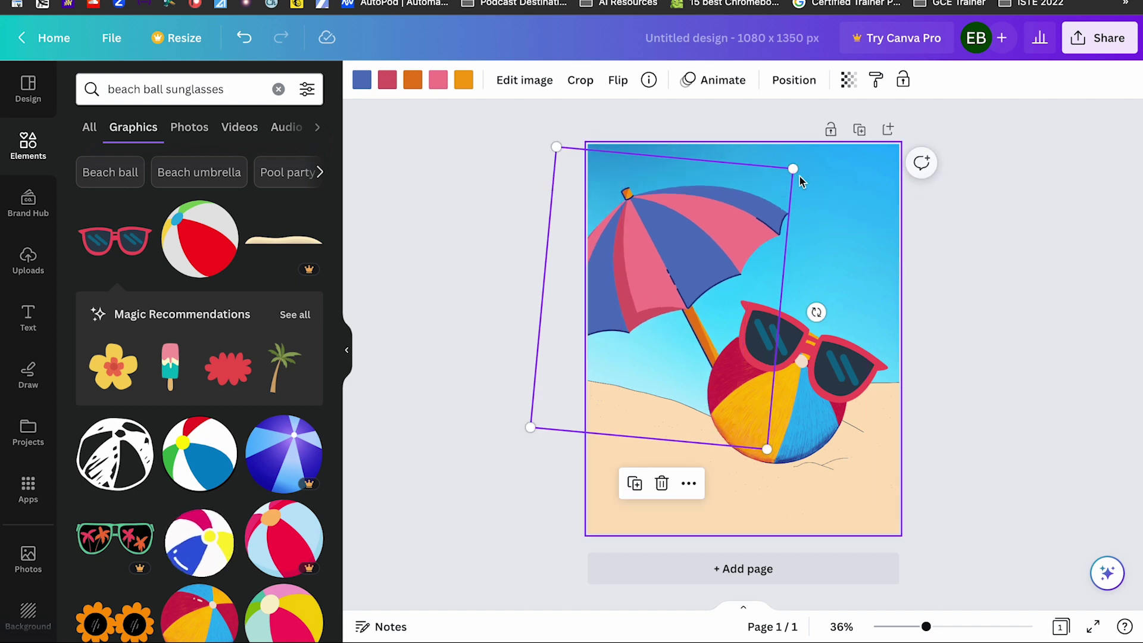
{"action": "left_click", "coordinate": [812, 391]}
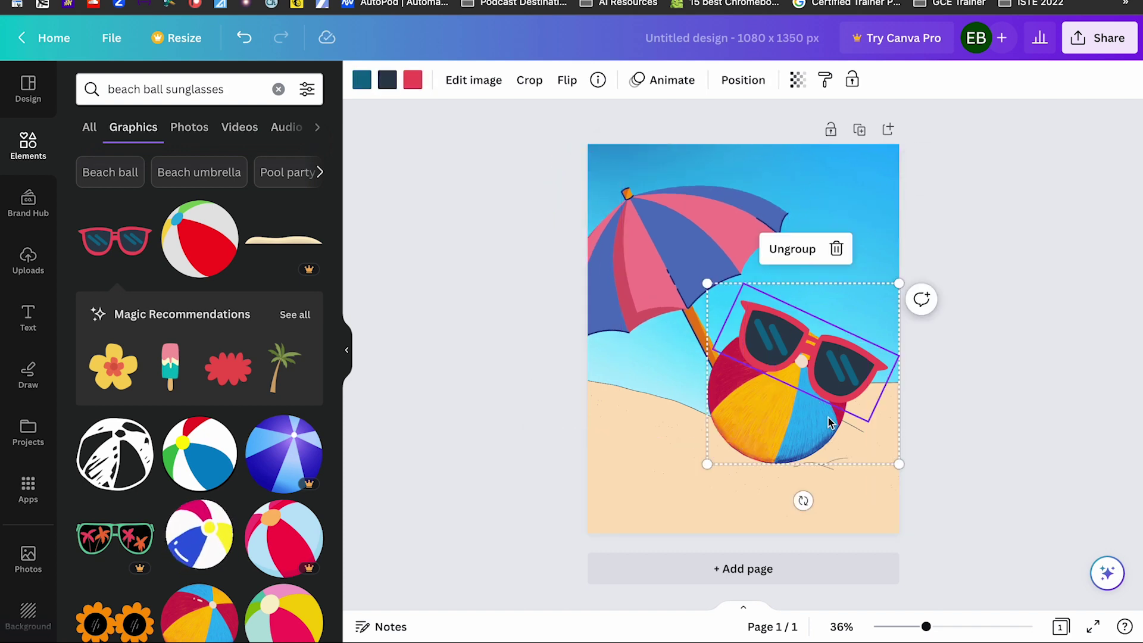
{"action": "left_click", "coordinate": [740, 86]}
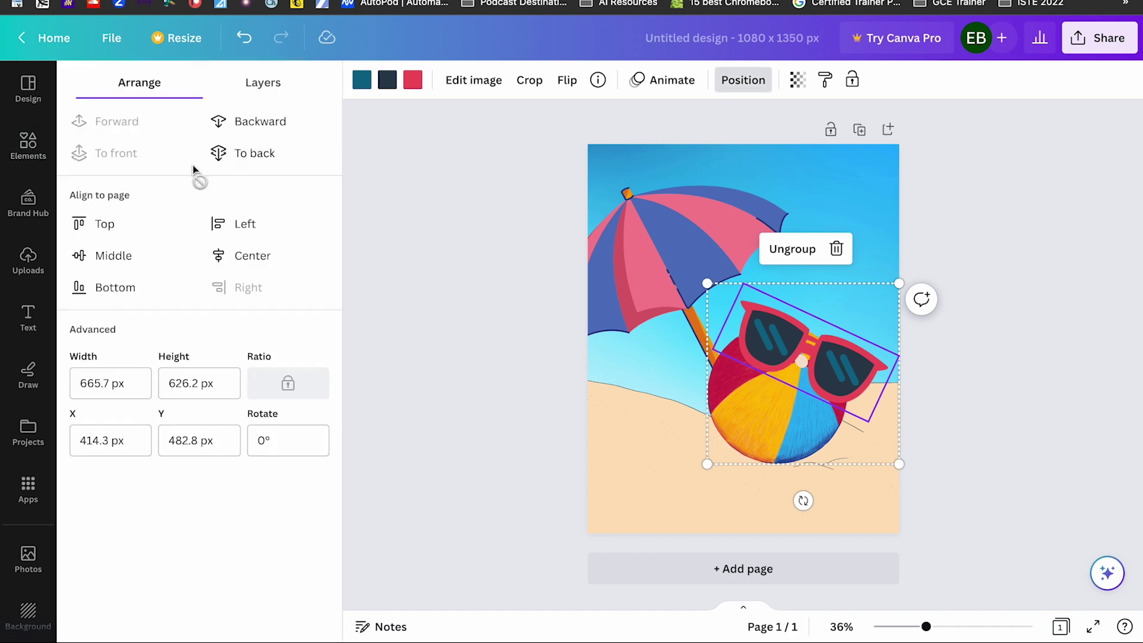
{"action": "left_click", "coordinate": [249, 129]}
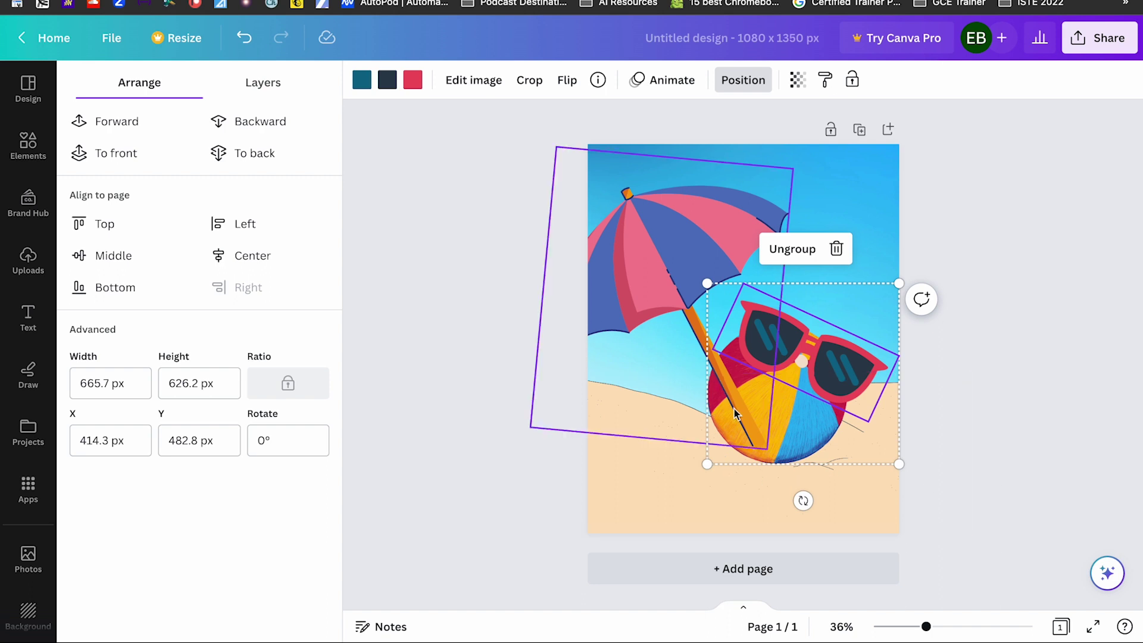
Shrink the group to about 556 × 523 px and nudge the umbrella slightly down
{"action": "left_click_drag", "start_coordinate": [817, 411], "coordinate": [827, 407]}
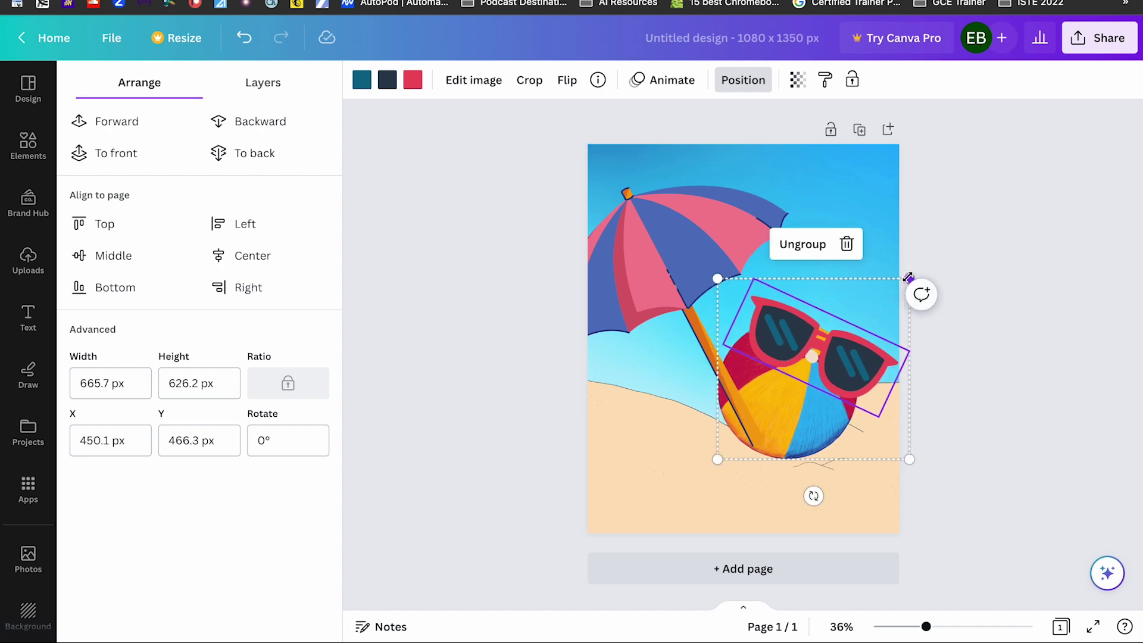
{"action": "left_click_drag", "start_coordinate": [907, 277], "coordinate": [878, 309]}
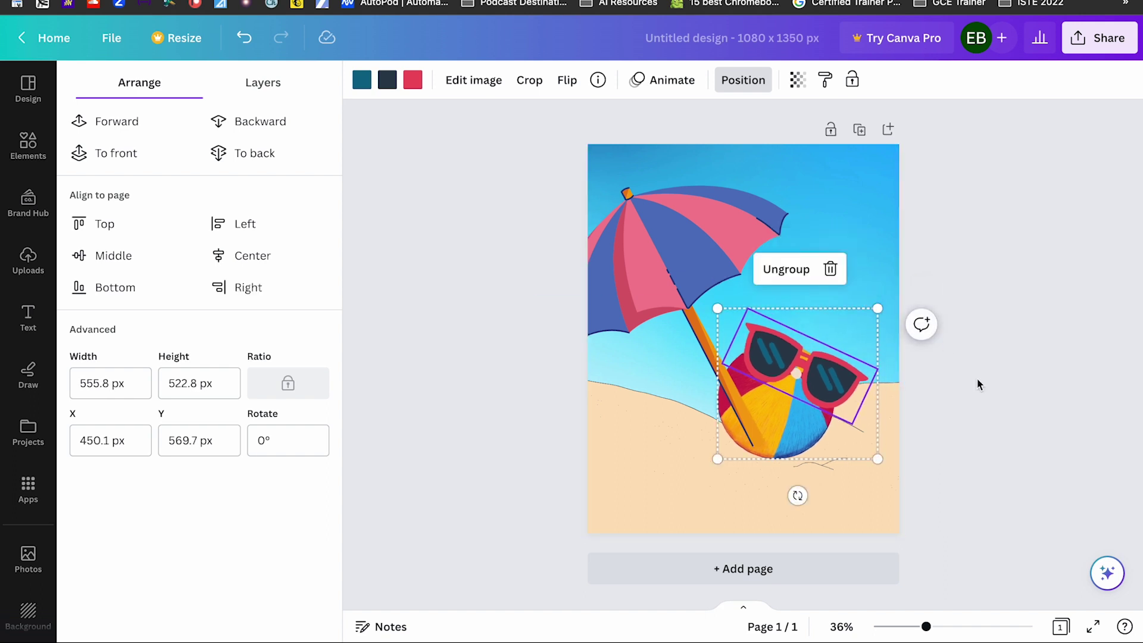
{"action": "left_click", "coordinate": [691, 273]}
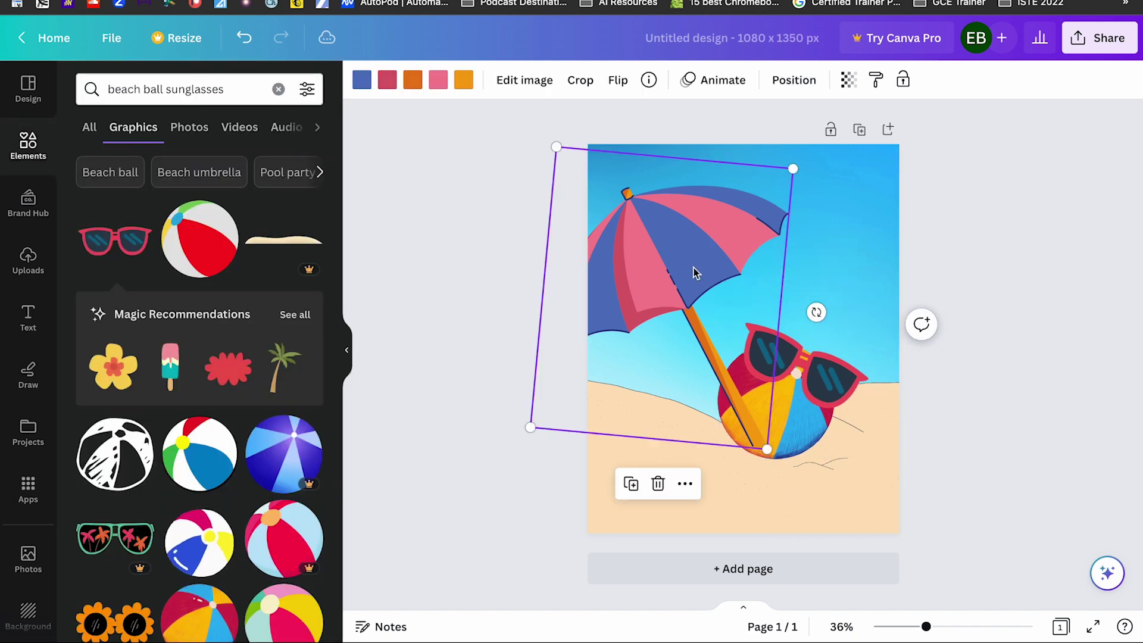
{"action": "left_click_drag", "start_coordinate": [691, 273], "coordinate": [683, 281]}
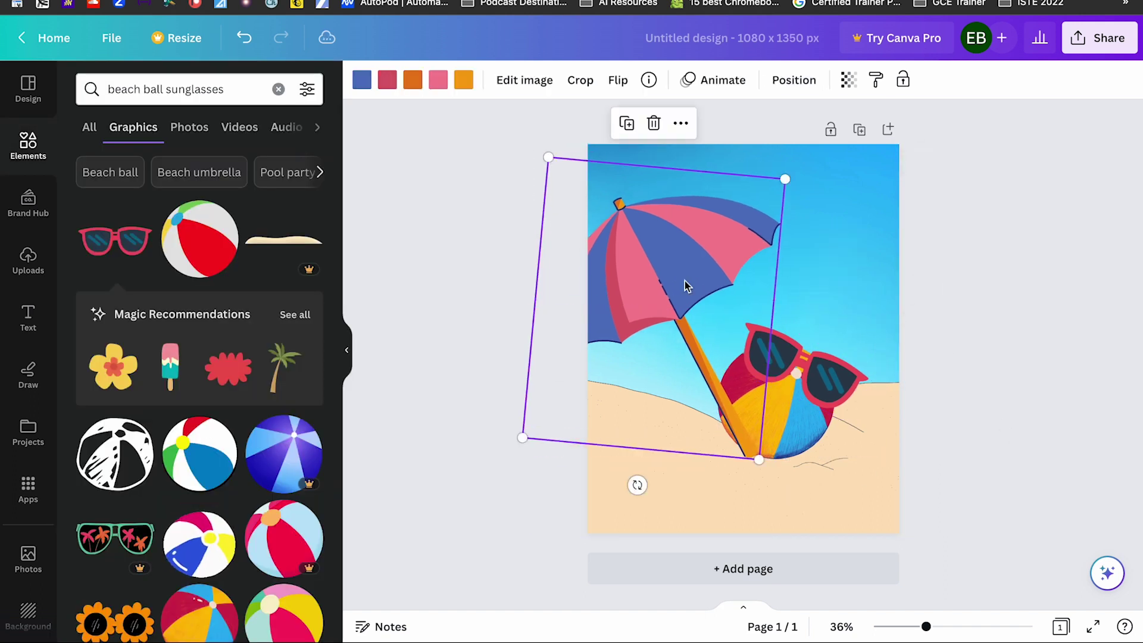
{"action": "left_click", "coordinate": [979, 356]}
{"action": "left_click_drag", "start_coordinate": [231, 87], "coordinate": [89, 76]}
Add an enlarged white seagull flock to the top-right sky and send it to the back
{"action": "type", "text": "sea"}
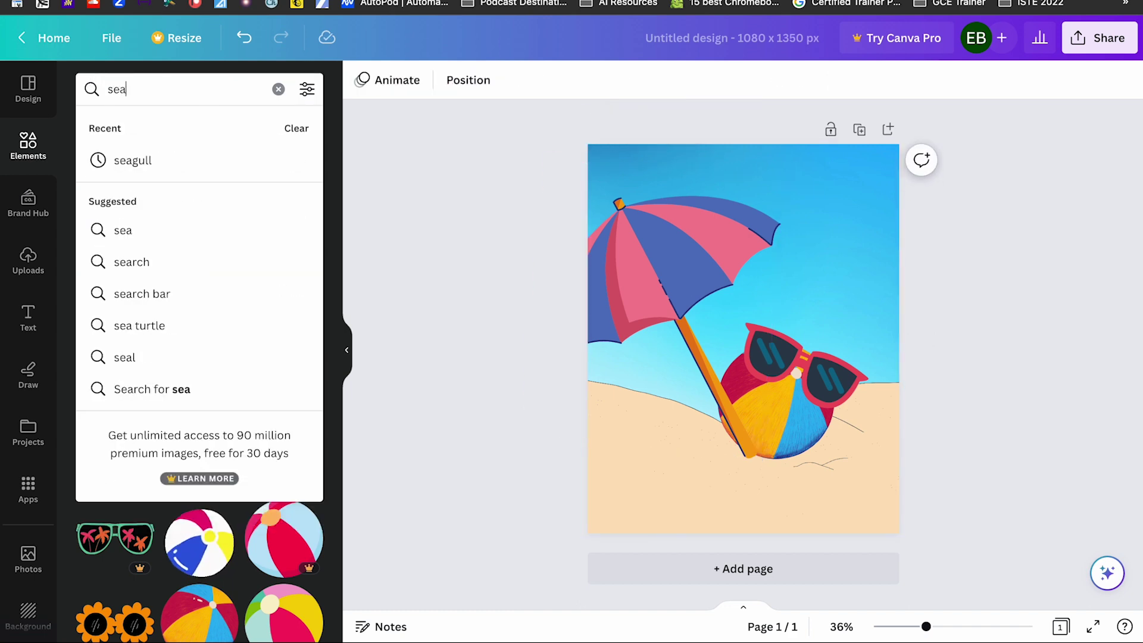
{"action": "left_click", "coordinate": [133, 160]}
{"action": "left_click", "coordinate": [115, 238]}
{"action": "left_click_drag", "start_coordinate": [740, 336], "coordinate": [830, 191]}
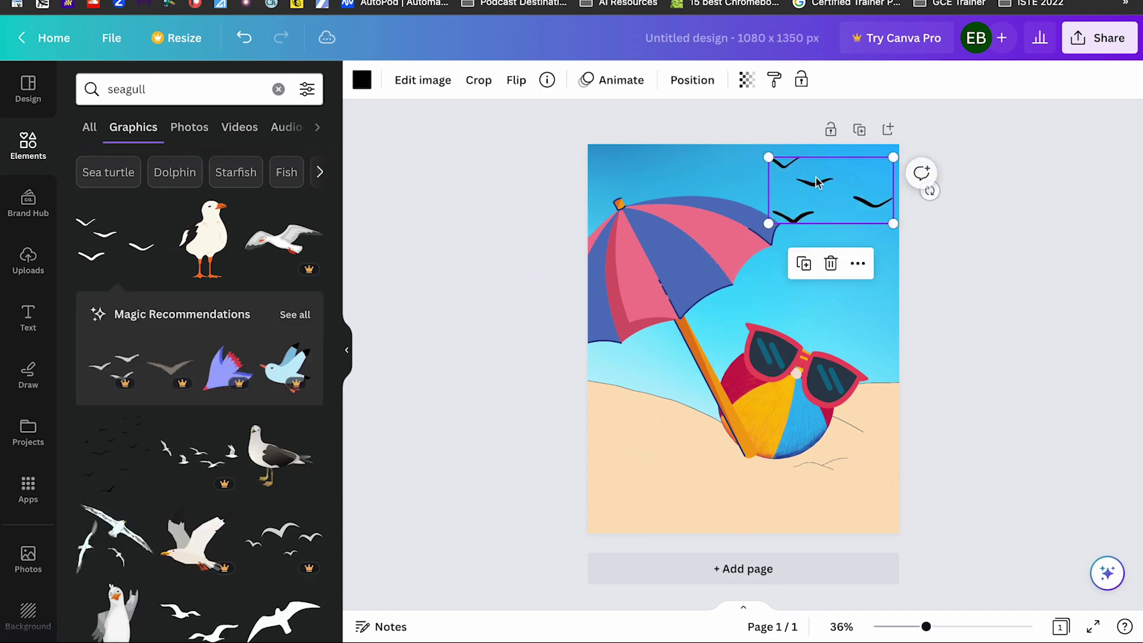
{"action": "left_click", "coordinate": [362, 80]}
{"action": "left_click", "coordinate": [305, 217]}
{"action": "left_click_drag", "start_coordinate": [768, 223], "coordinate": [718, 252]}
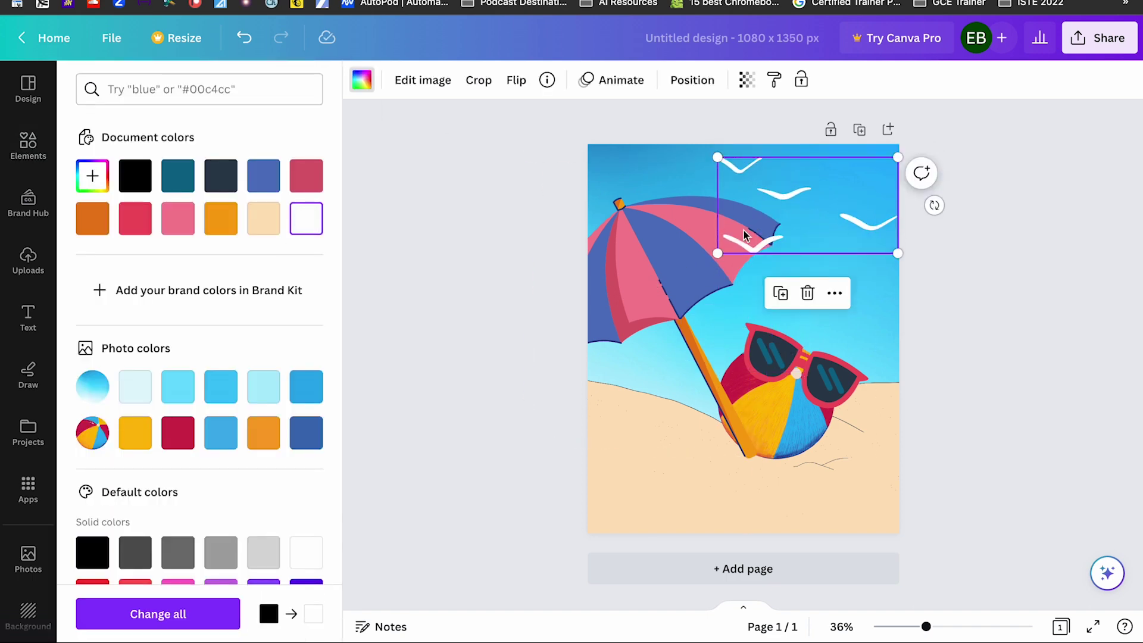
{"action": "left_click", "coordinate": [692, 80]}
{"action": "left_click", "coordinate": [244, 153]}
{"action": "left_click", "coordinate": [975, 388]}
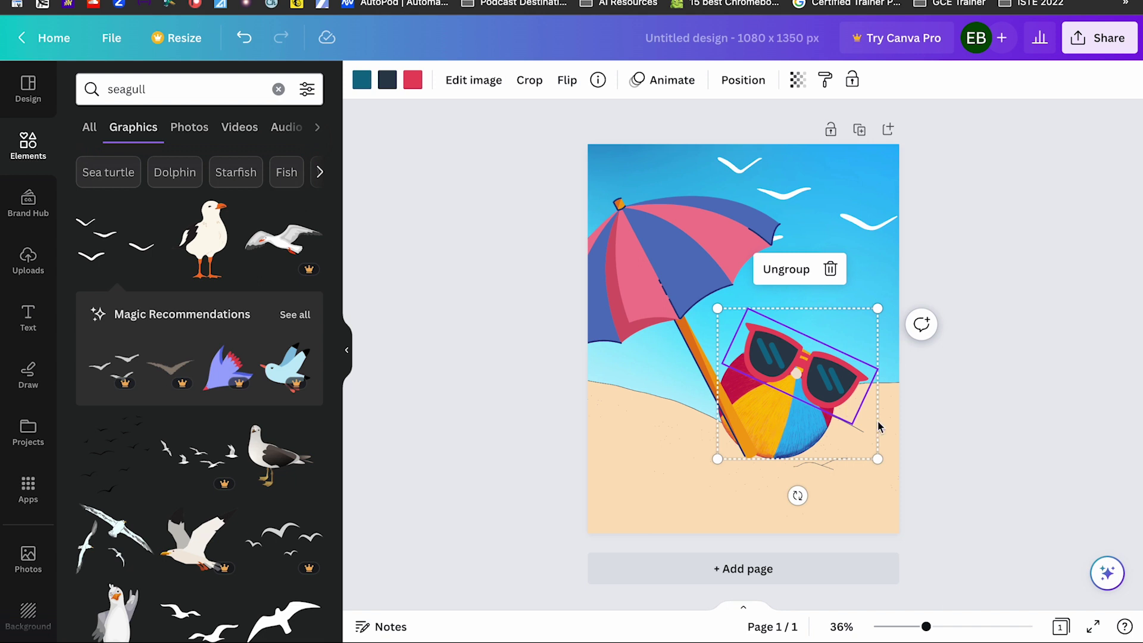
Enlarge the ball-and-sunglasses group to about 607 × 571
{"action": "left_click_drag", "start_coordinate": [878, 307], "coordinate": [890, 292]}
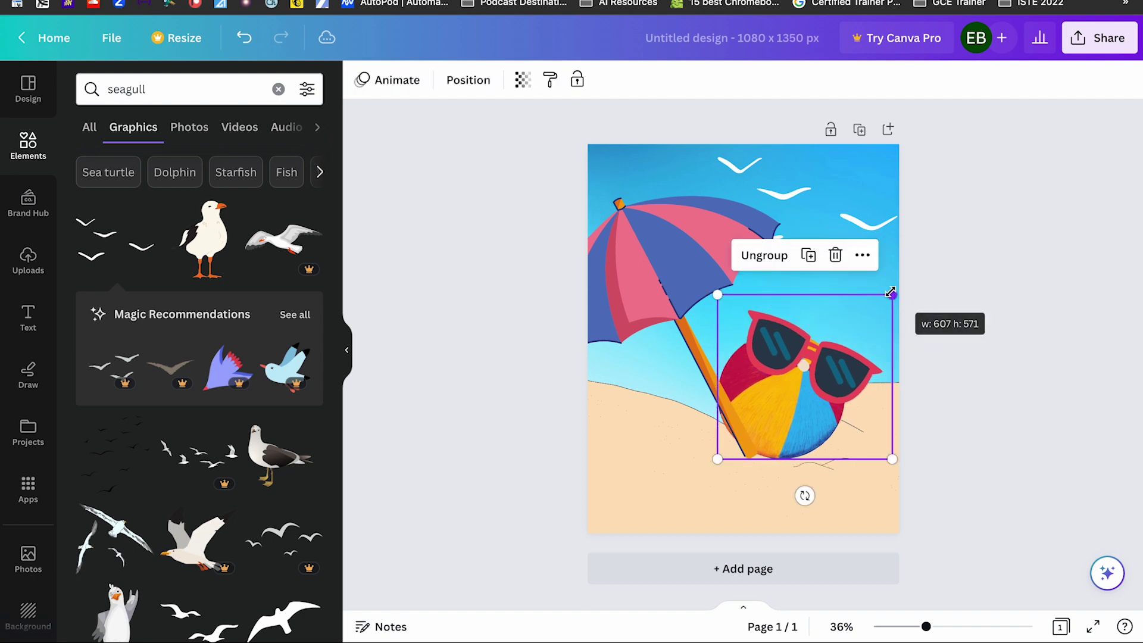
{"action": "left_click", "coordinate": [1054, 357]}
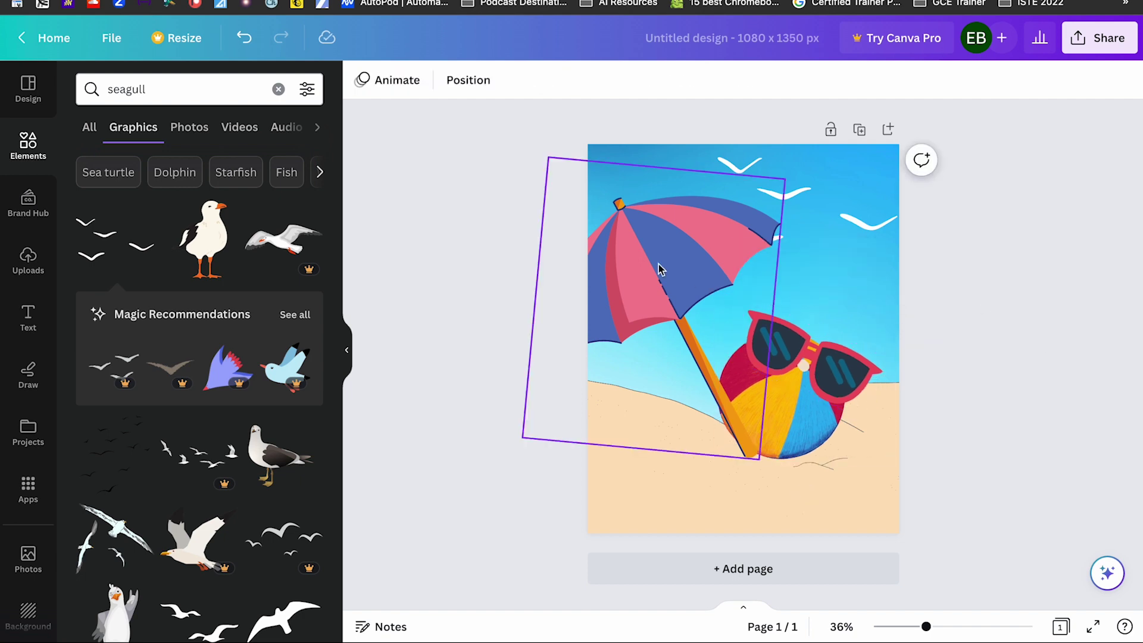